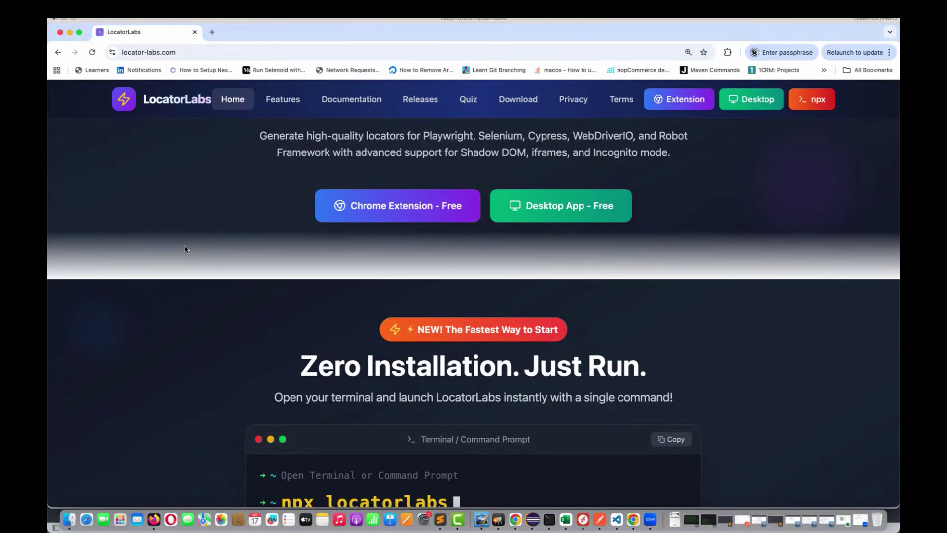
# Step: Scroll the locator-labs.com homepage down to the Choose Your Path cards, including npx locatorlabs
pyautogui.scroll(-3, 186, 249)
pyautogui.scroll(-3, 186, 249)
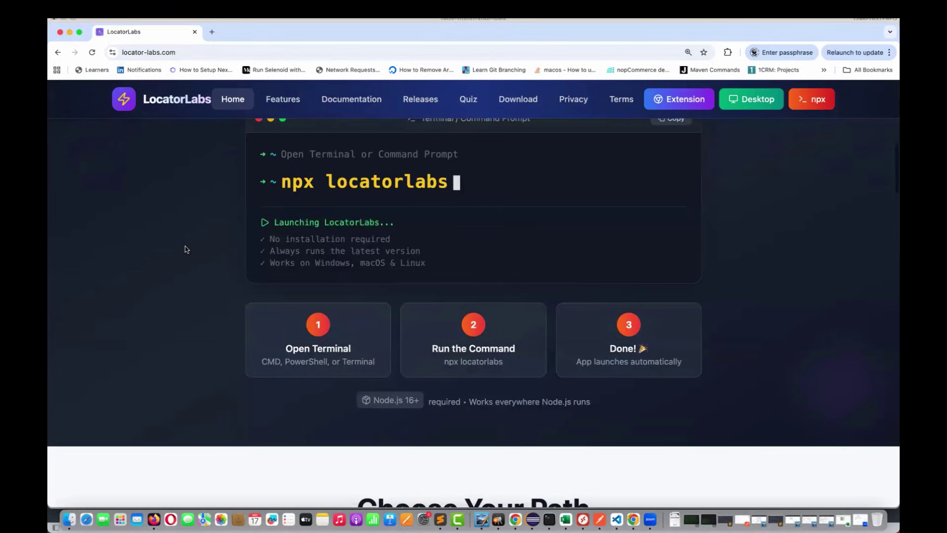
pyautogui.scroll(-5, 185, 248)
pyautogui.scroll(-5, 187, 249)
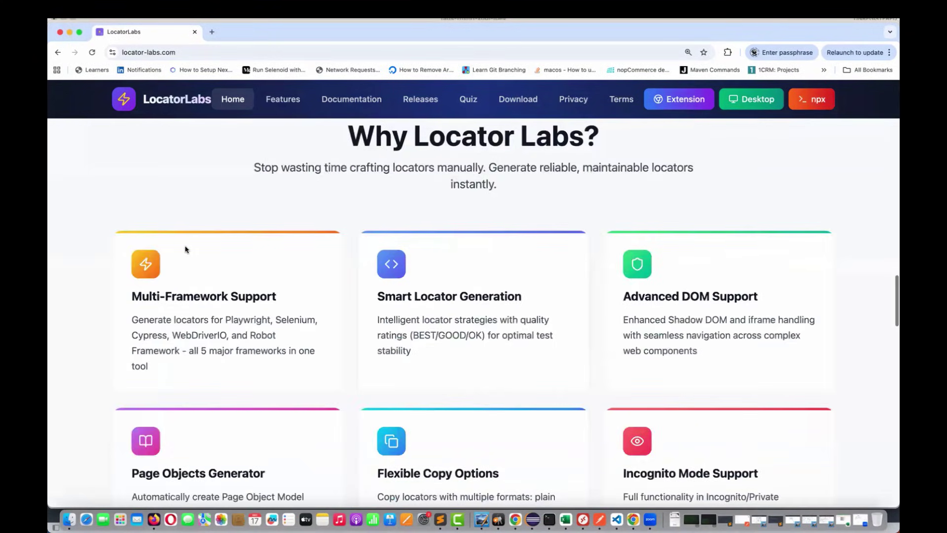
pyautogui.scroll(10, 186, 249)
pyautogui.scroll(1, 187, 249)
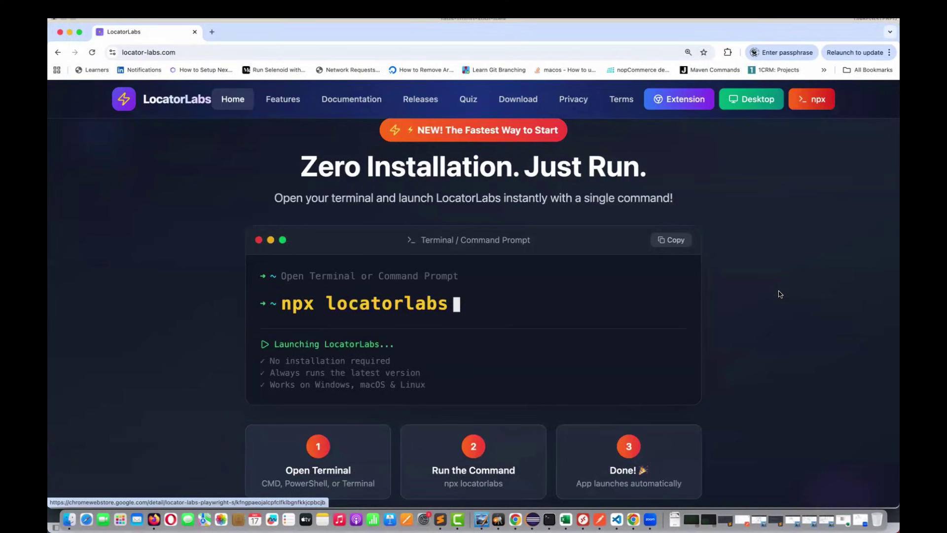
pyautogui.scroll(-8, 778, 292)
pyautogui.scroll(-6, 239, 390)
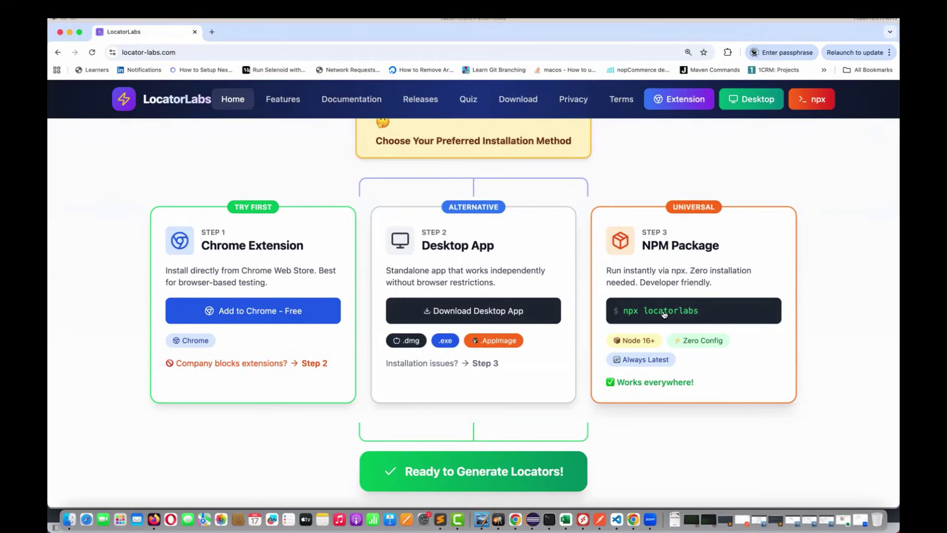
# Step: Click the npx command box and return to the 'Zero Installation. Just Run.' npx section
pyautogui.click(636, 315)
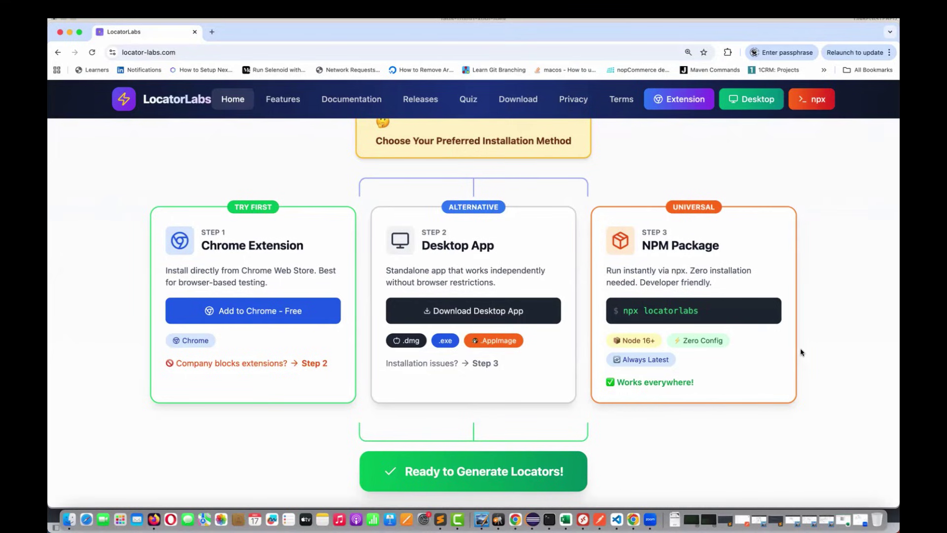
pyautogui.scroll(2, 800, 352)
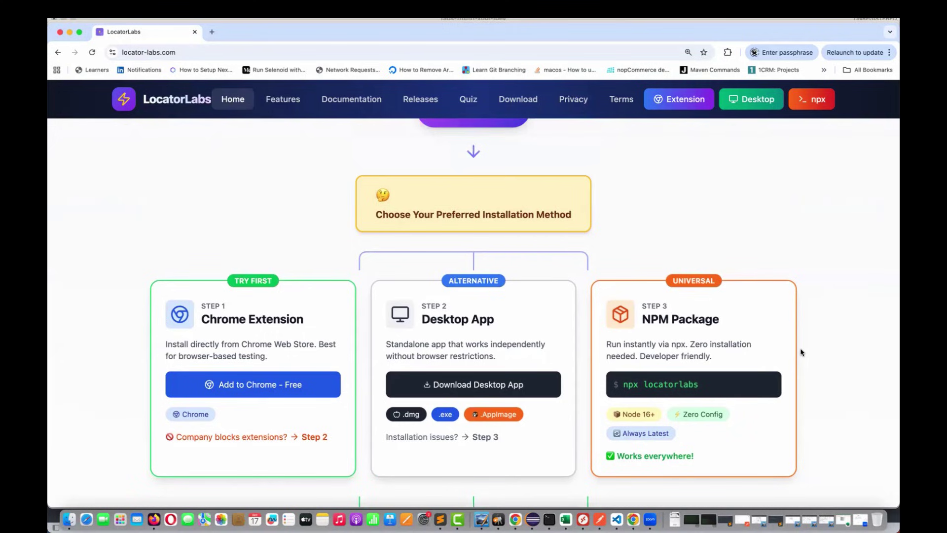
pyautogui.scroll(10, 371, 336)
pyautogui.scroll(3, 365, 328)
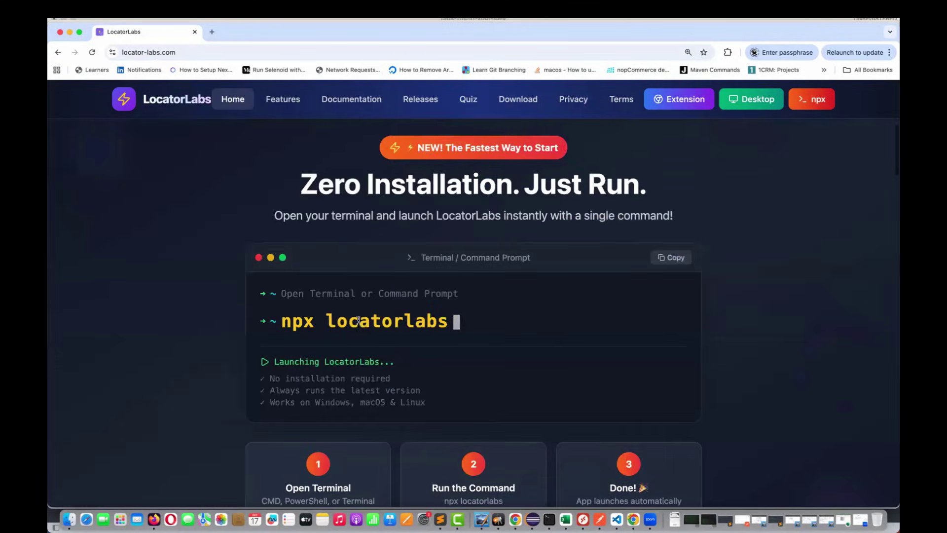
# Step: Select and copy the npx locatorlabs command, then switch over to Terminal
pyautogui.tripleClick(333, 290)
pyautogui.press('super+c')
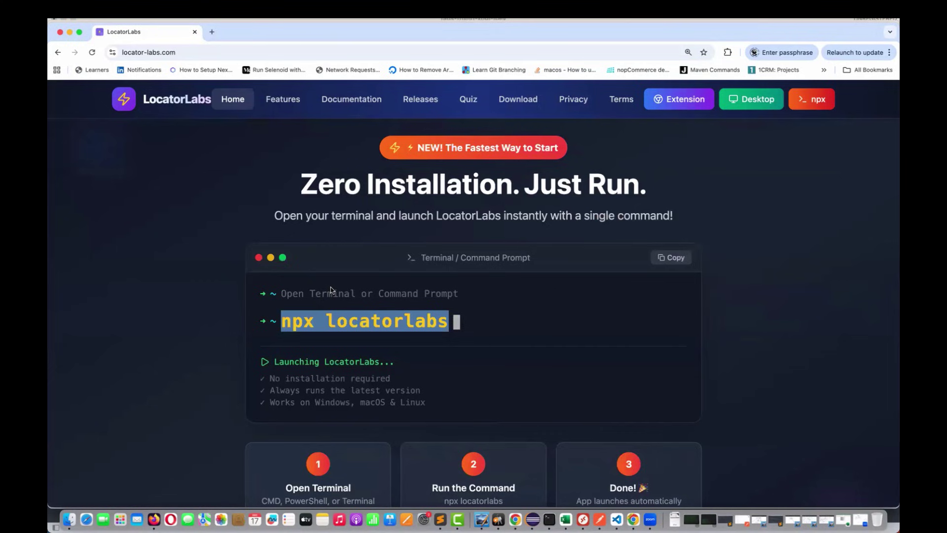
pyautogui.doubleClick(394, 291)
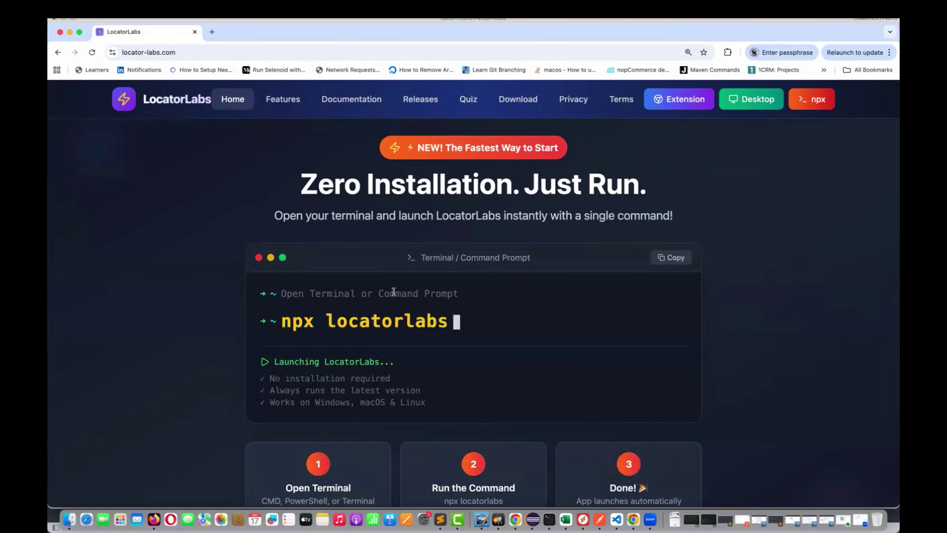
pyautogui.doubleClick(389, 318)
pyautogui.click(389, 318)
pyautogui.press('super+Tab')
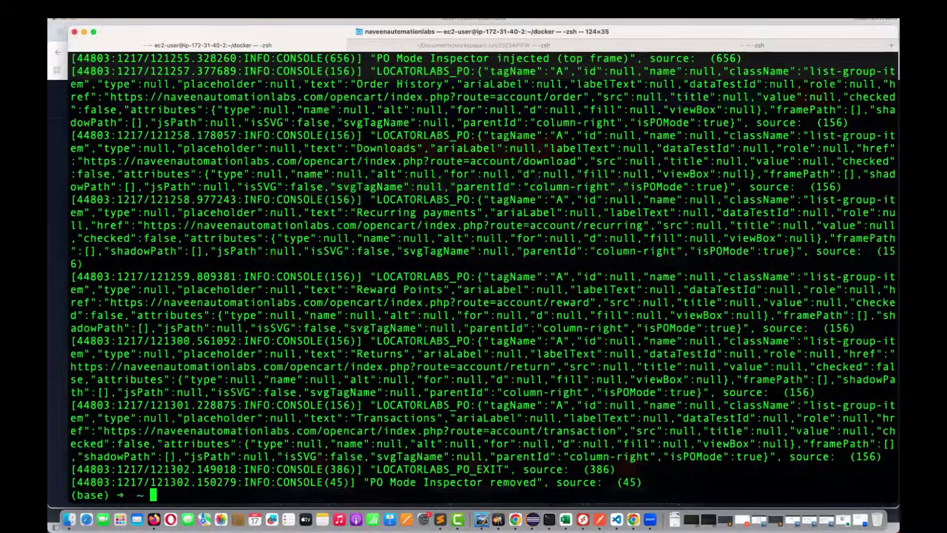
# Step: Clear the terminal and run the pasted npx locatorlabs command to launch the desktop app
pyautogui.press('super+k')
pyautogui.press('Return')
pyautogui.press('Return')
pyautogui.press('Return')
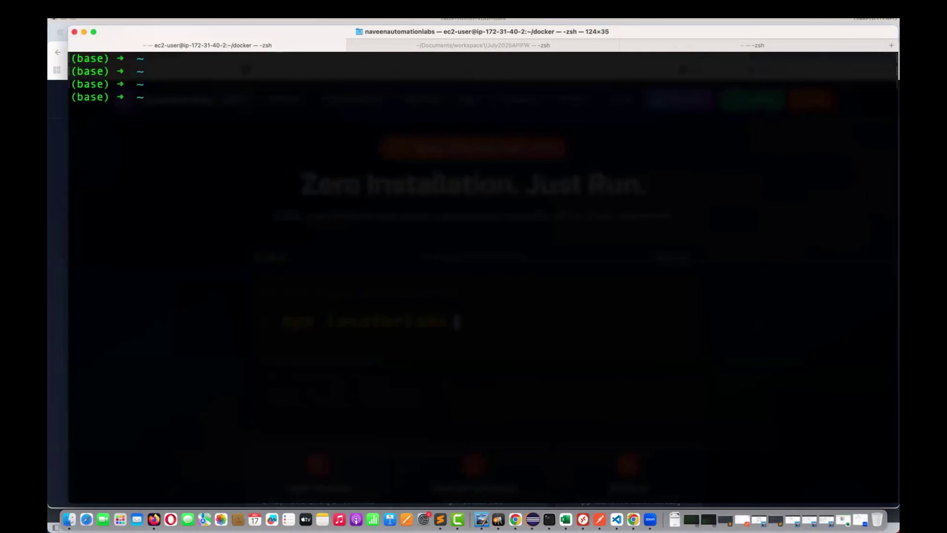
pyautogui.press('super+v')
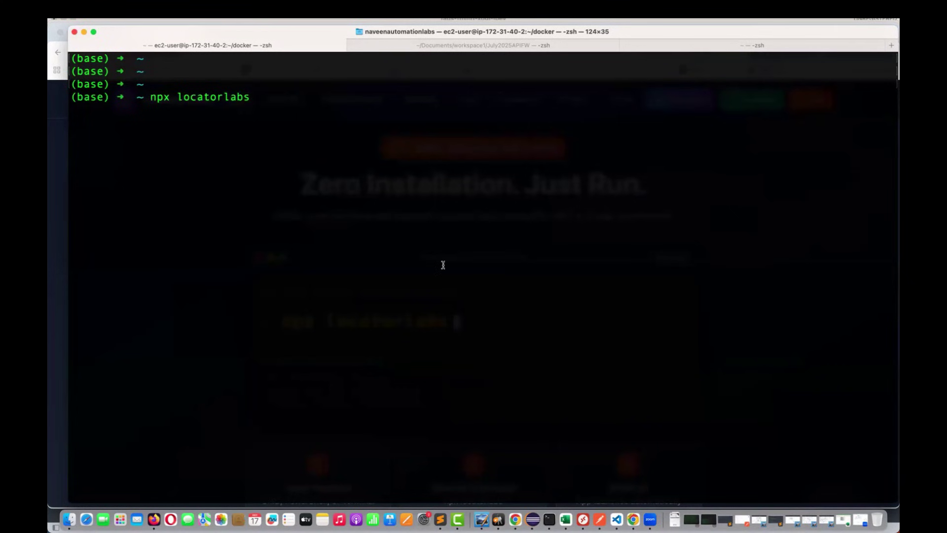
pyautogui.press('Return')
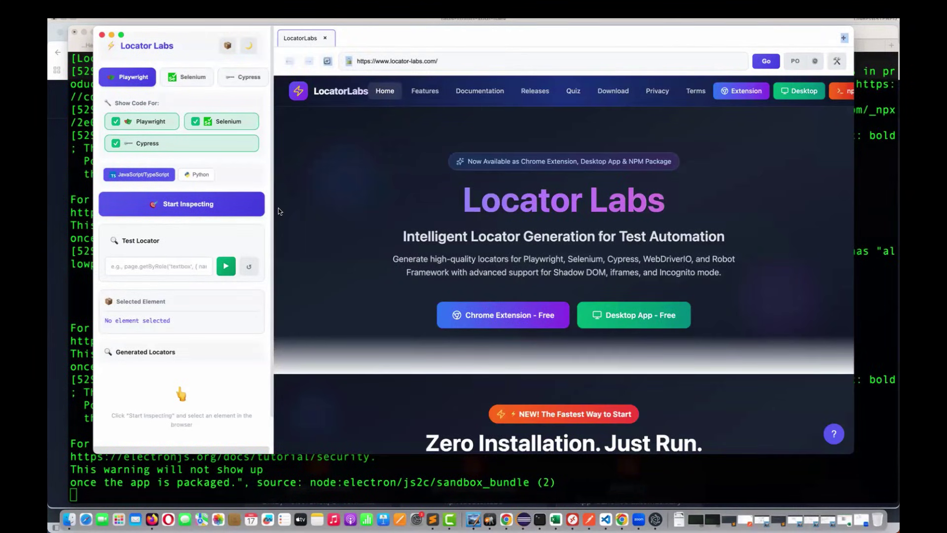
# Step: Widen the locator panel and maximise the Locator Labs window to fill the screen
pyautogui.moveTo(270, 207); pyautogui.dragTo(364, 230)
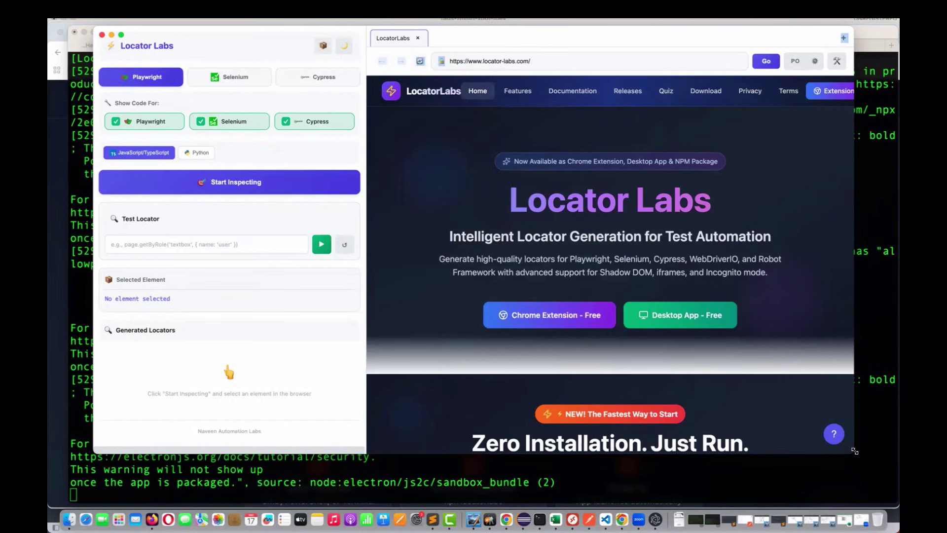
pyautogui.moveTo(895, 489); pyautogui.dragTo(895, 503)
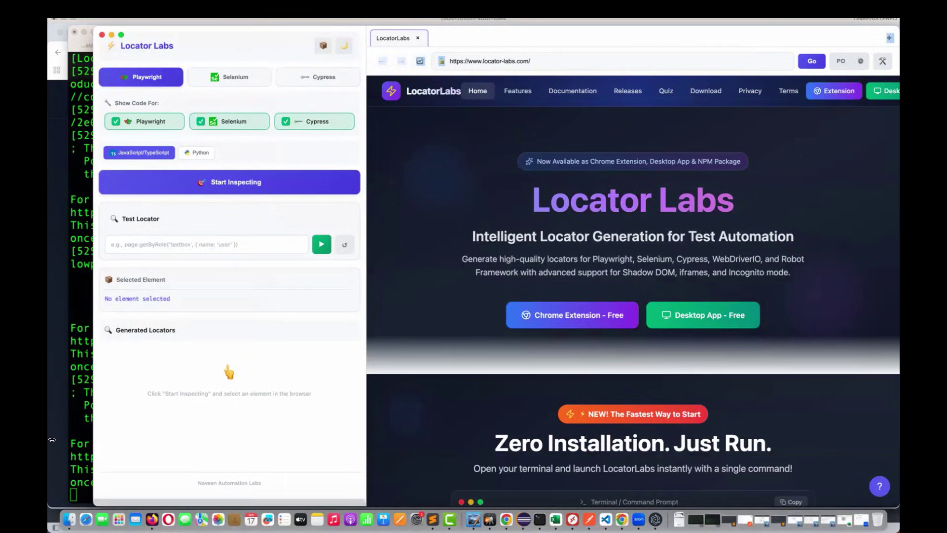
pyautogui.hotkey('ctrl', 'alt', 'Return')
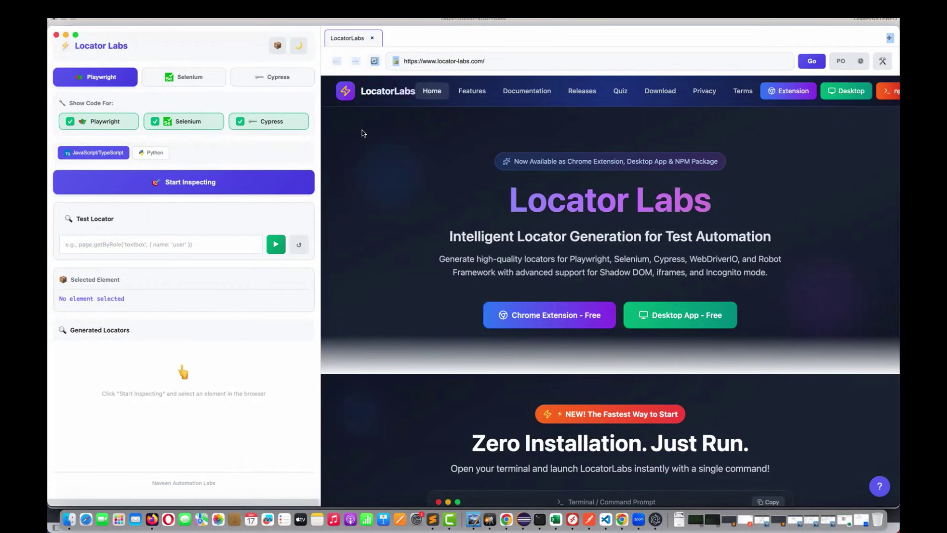
# Step: Start inspecting and pick the Home nav button on the embedded page
pyautogui.click(176, 186)
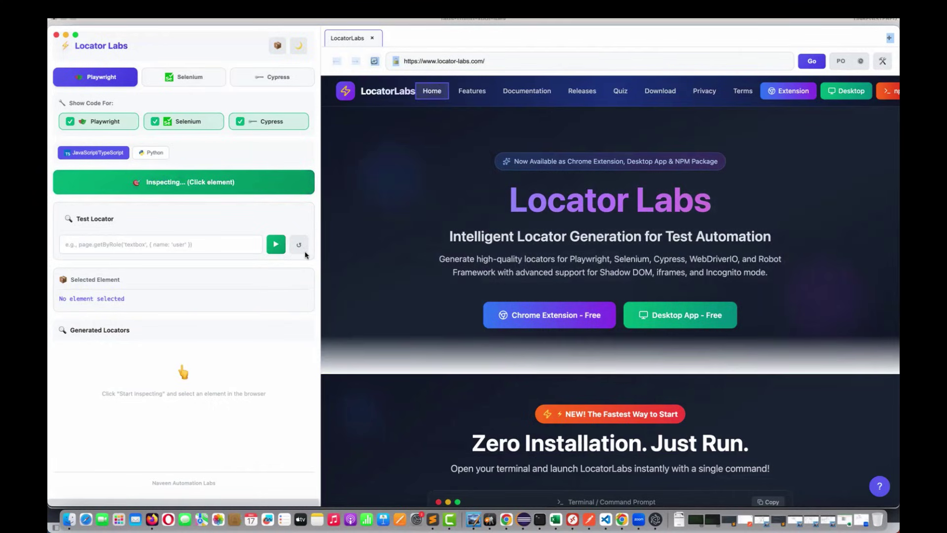
pyautogui.scroll(-3, 219, 297)
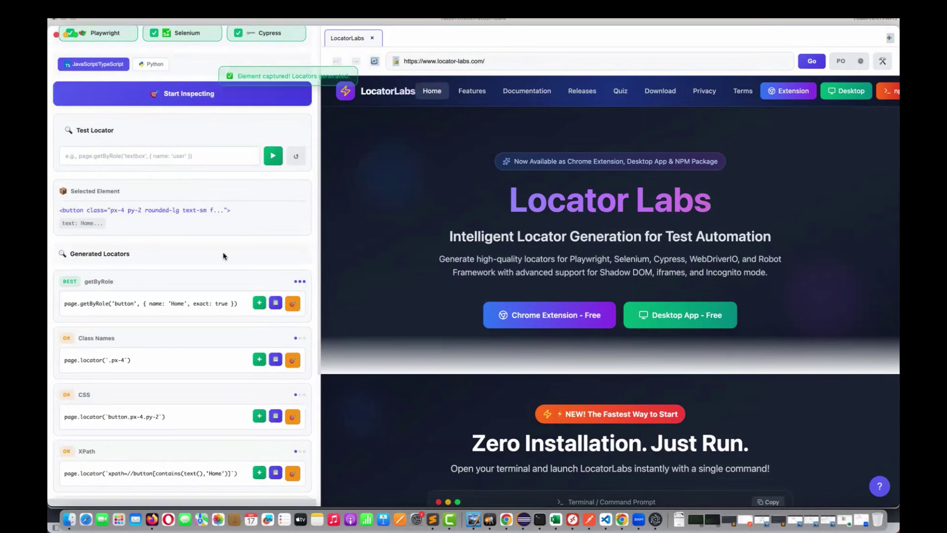
pyautogui.scroll(-3, 223, 256)
pyautogui.scroll(4, 295, 296)
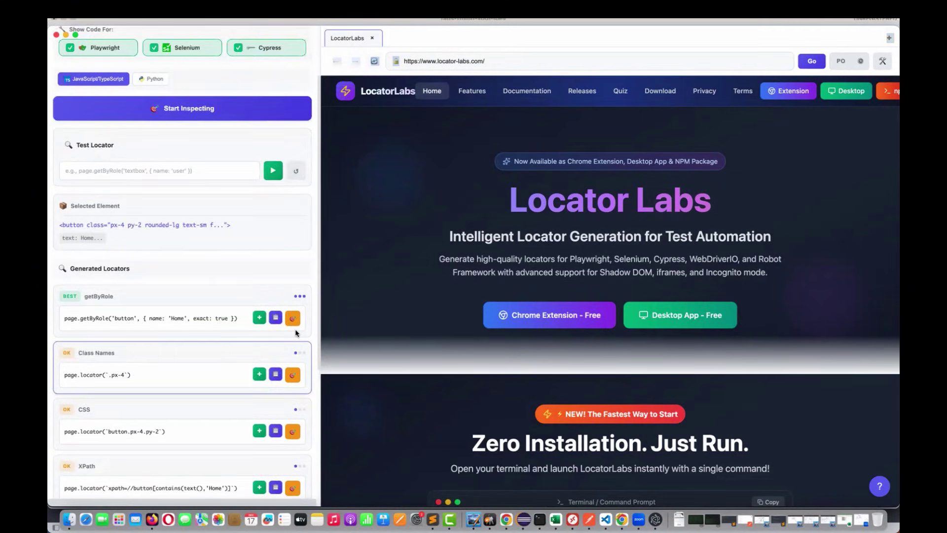
# Step: Verify the Home button's getByRole locator matches 1 element, add it, and view the page object
pyautogui.click(295, 331)
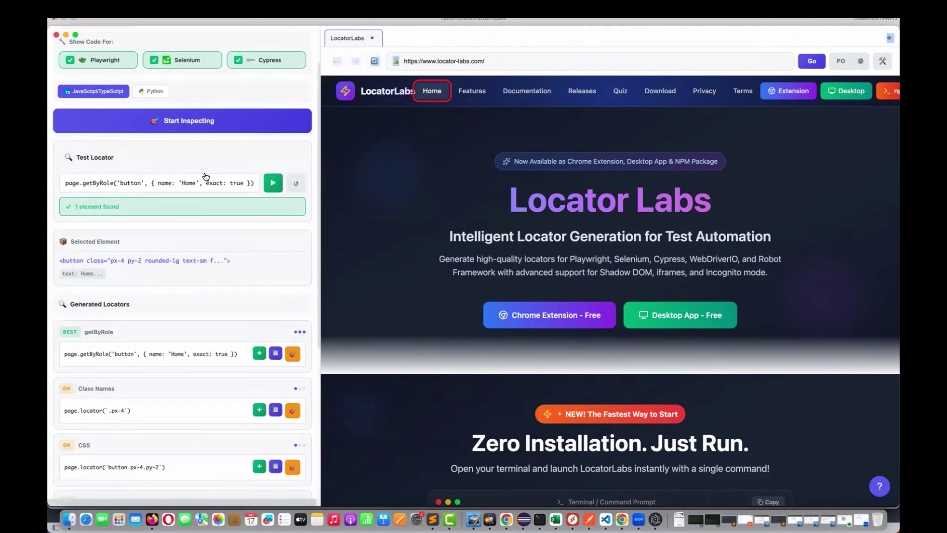
pyautogui.scroll(3, 148, 98)
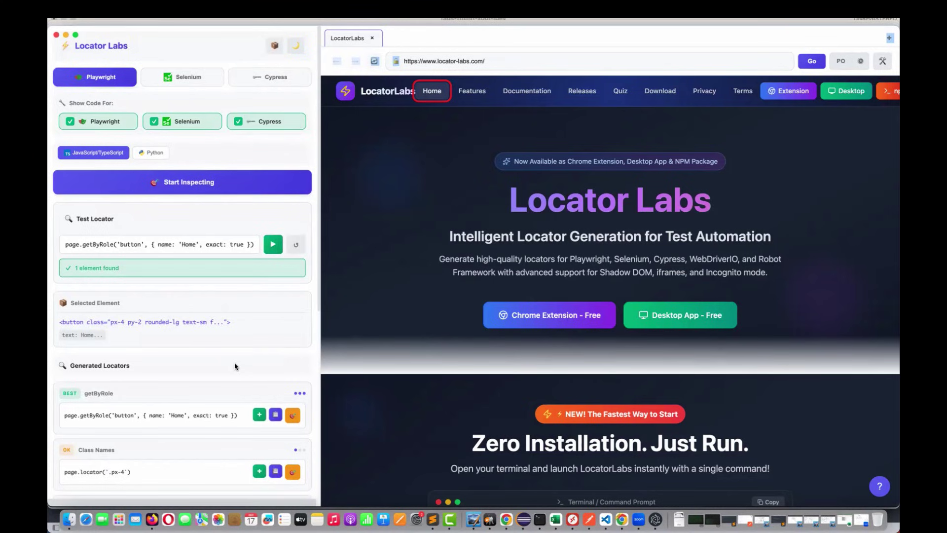
pyautogui.scroll(-1, 235, 366)
pyautogui.click(258, 377)
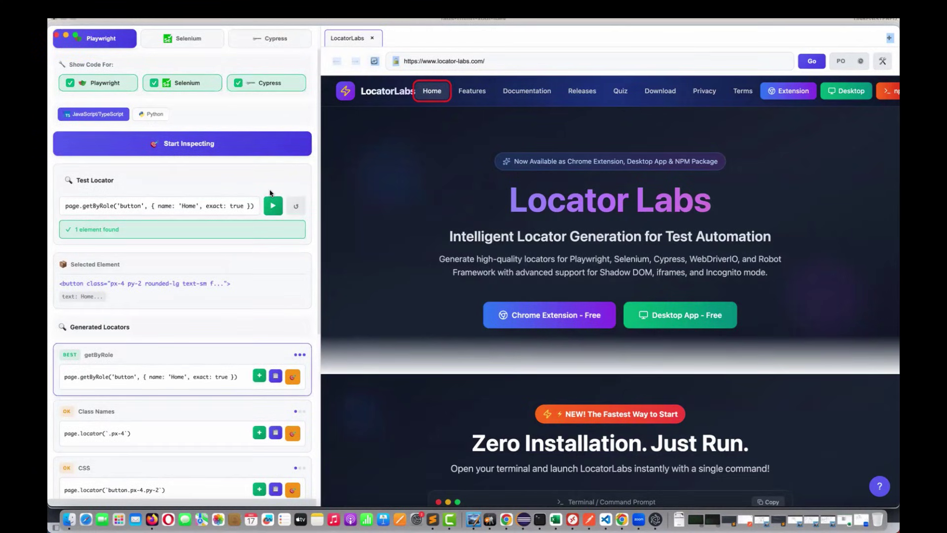
pyautogui.scroll(1, 280, 49)
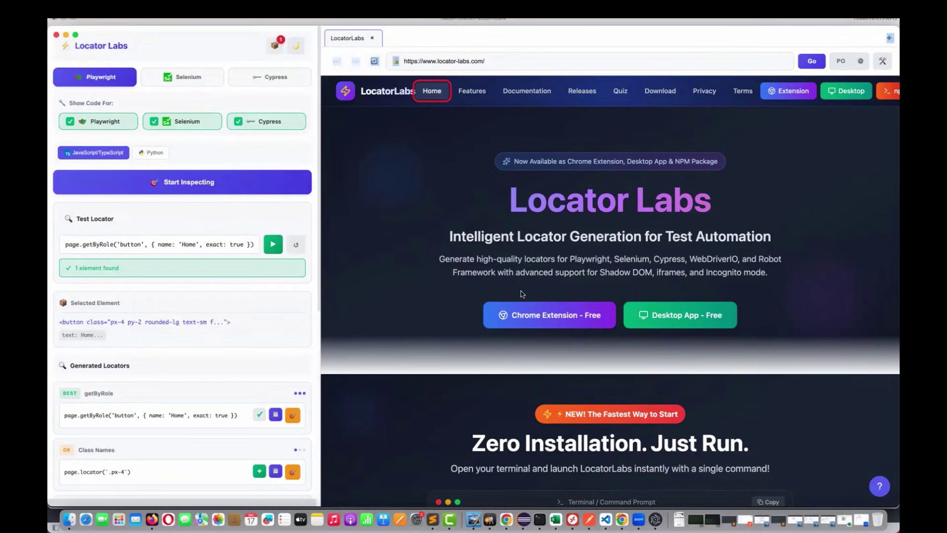
pyautogui.click(276, 46)
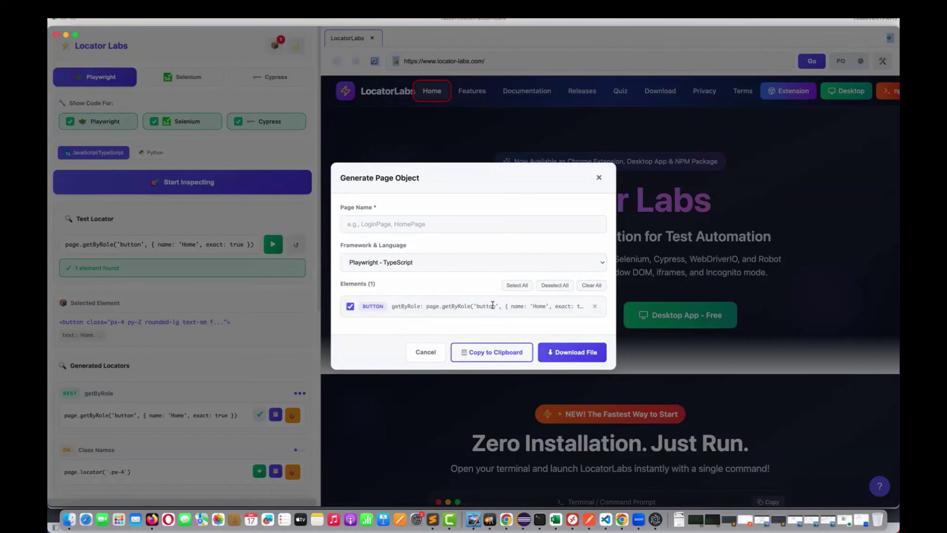
# Step: Close the generator, then inspect the Features nav button and add its getByRole locator
pyautogui.click(599, 179)
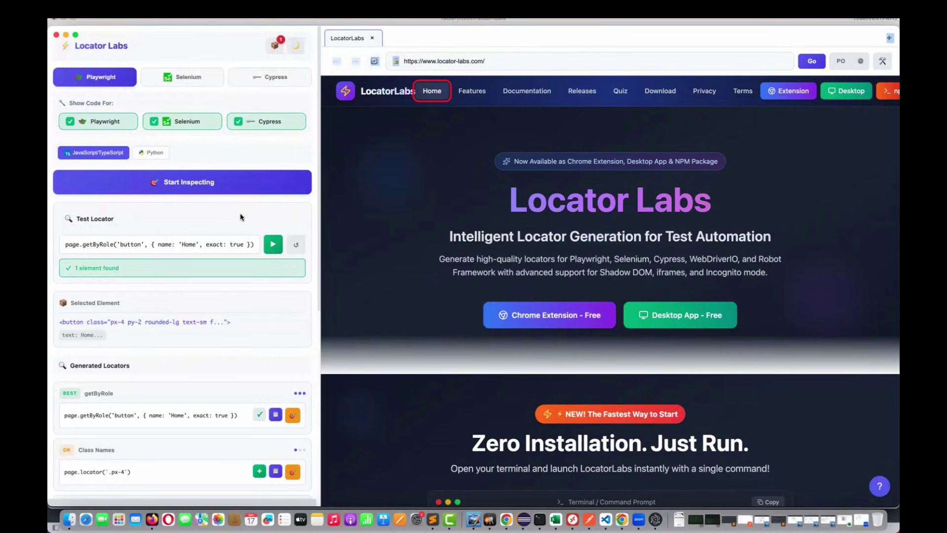
pyautogui.click(190, 188)
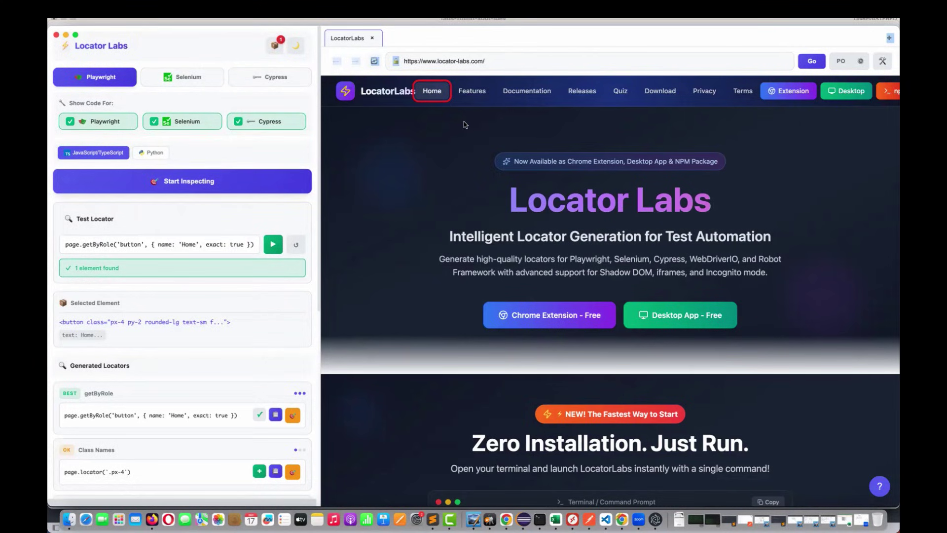
pyautogui.click(473, 94)
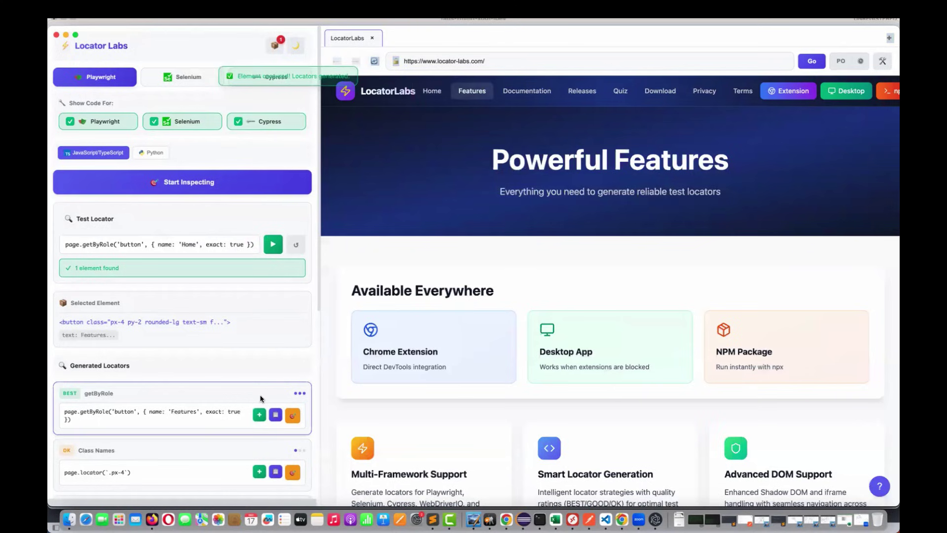
pyautogui.click(259, 414)
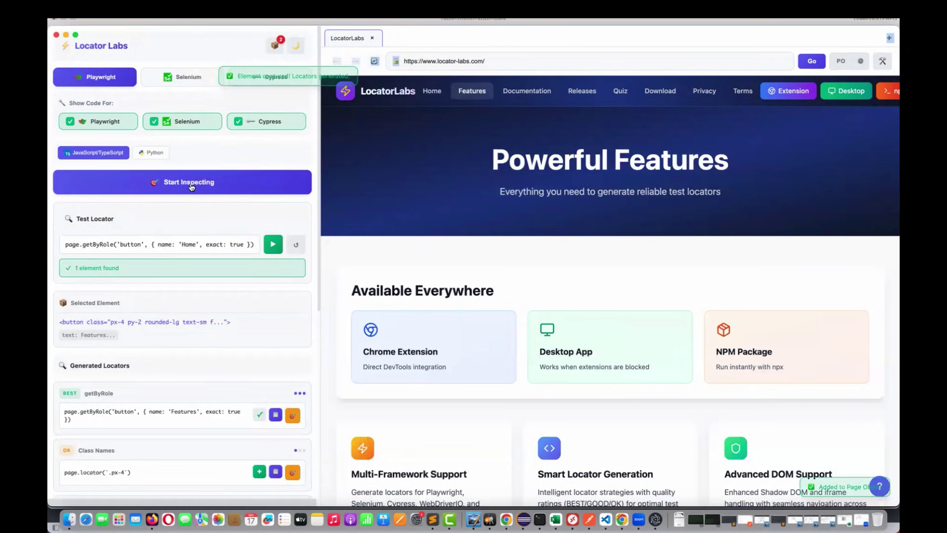
# Step: Add the 'Available Everywhere' heading and review the cart's 3 collected elements
pyautogui.click(193, 188)
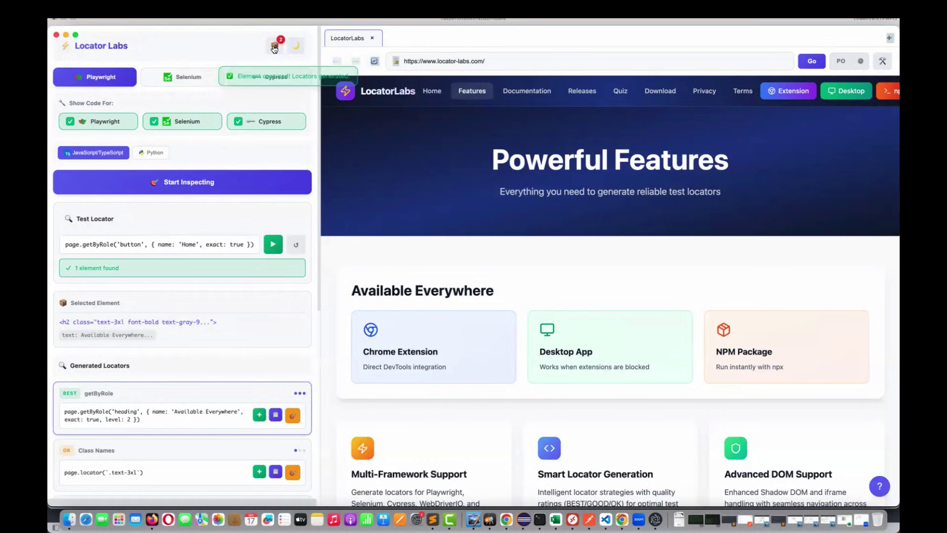
pyautogui.click(259, 414)
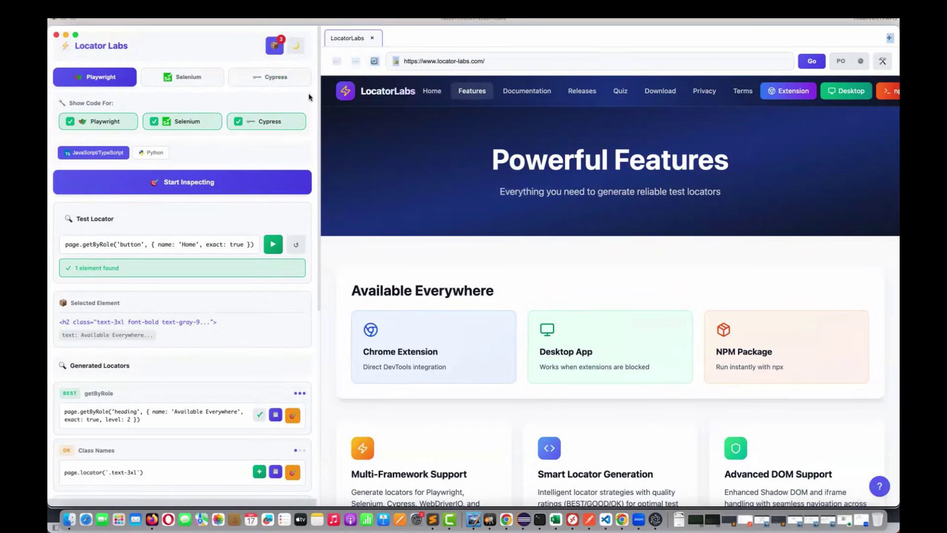
pyautogui.click(274, 47)
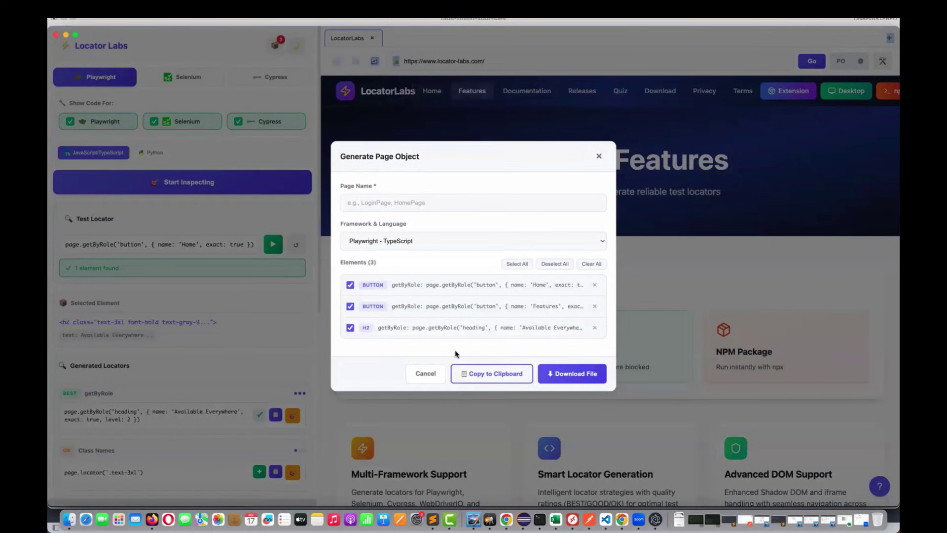
# Step: Copy the generated page object code, then clear and confirm removal of all 3 elements
pyautogui.click(497, 374)
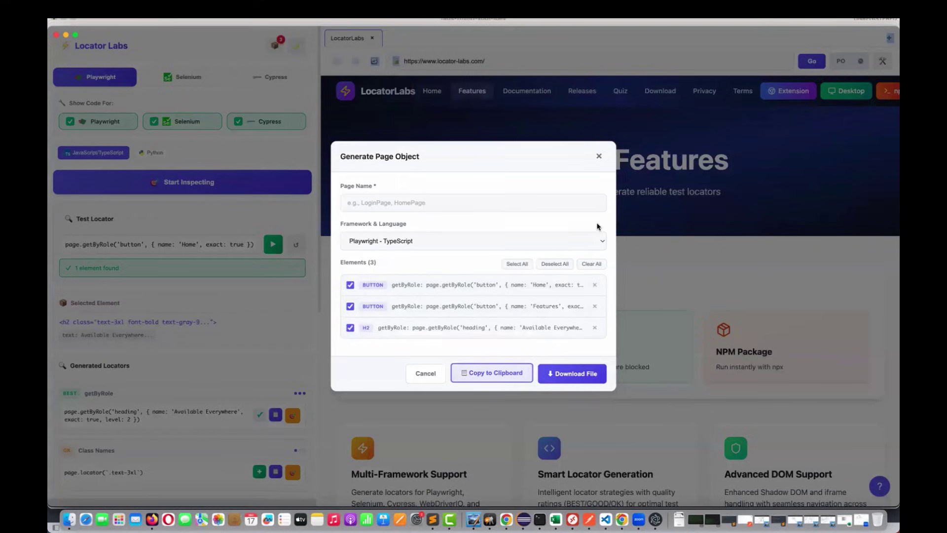
pyautogui.click(591, 264)
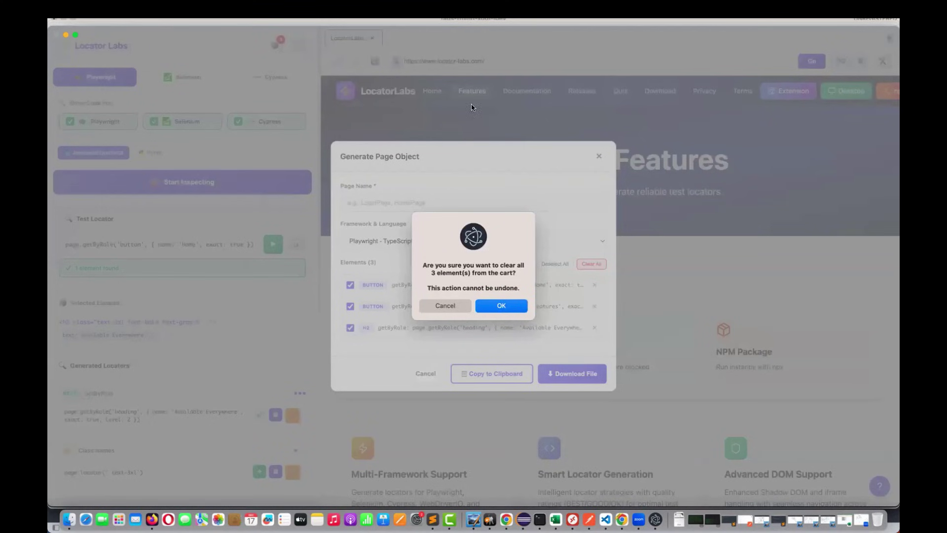
pyautogui.press('Return')
pyautogui.doubleClick(445, 60)
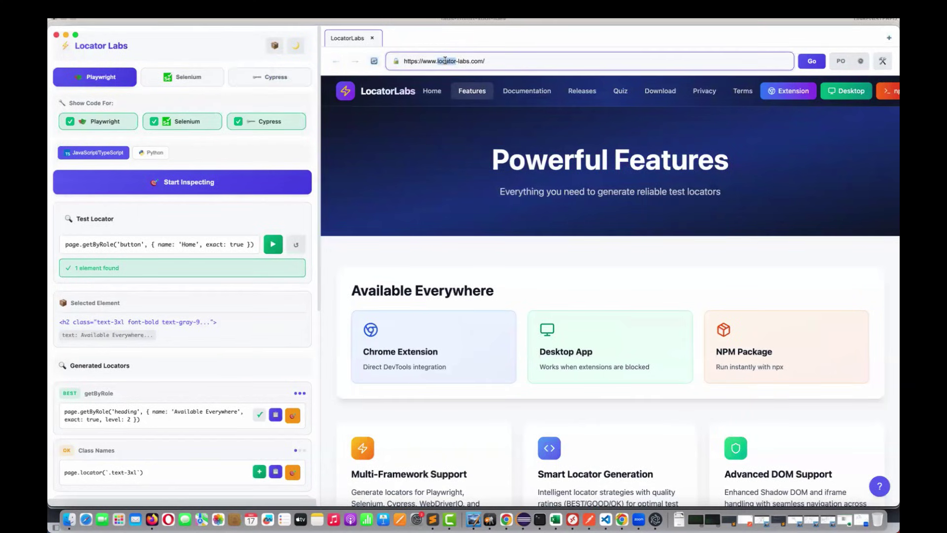
# Step: Load the OpenCart Register Account page from the 're' address suggestion and turn PO Mode on
pyautogui.press('super+a')
pyautogui.write('re')
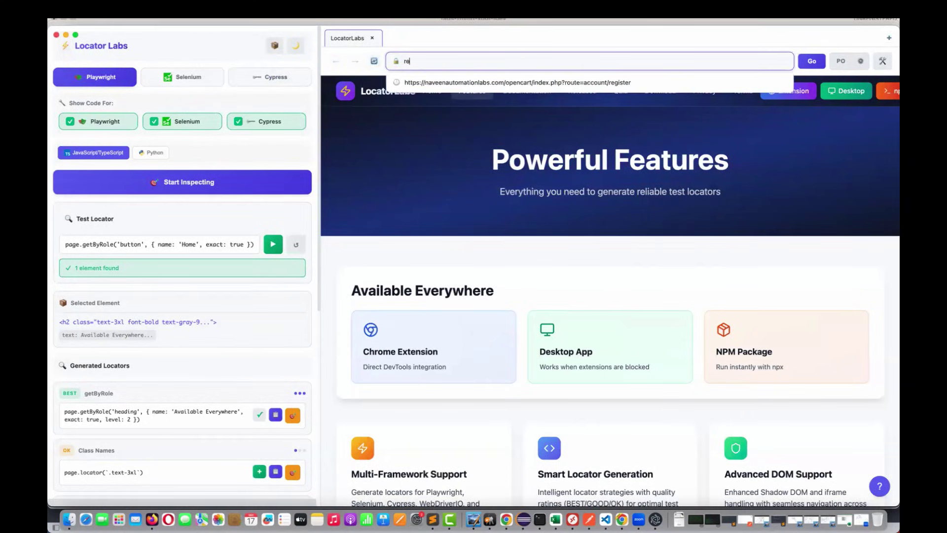
pyautogui.press('Down')
pyautogui.press('Return')
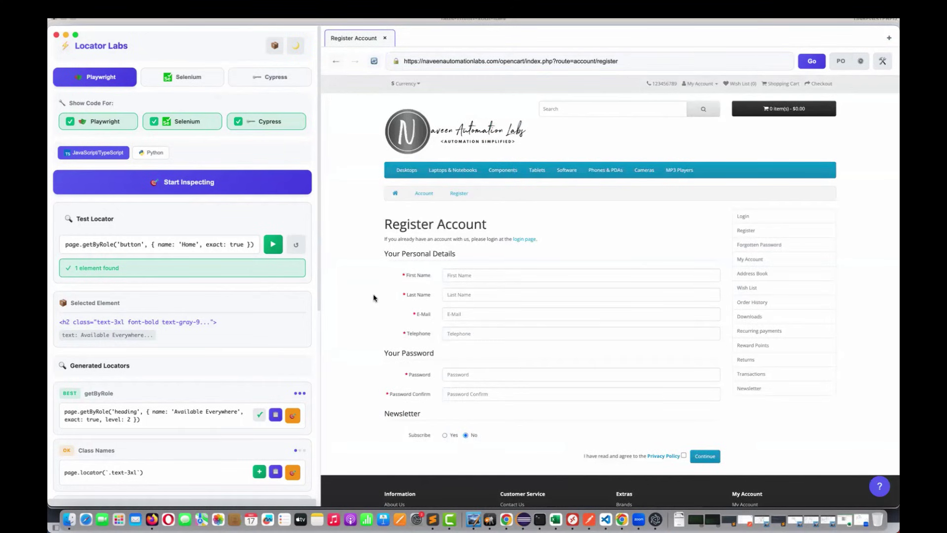
pyautogui.scroll(-1, 374, 298)
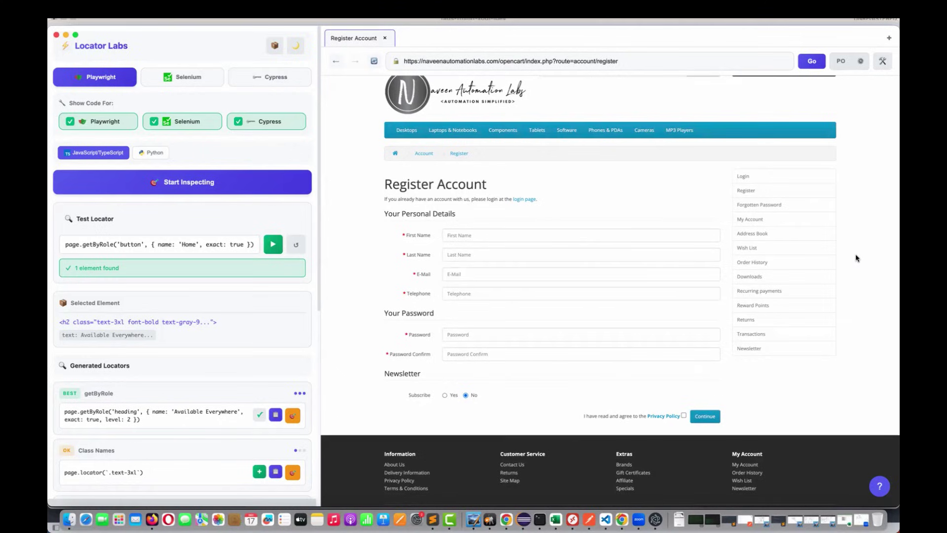
pyautogui.scroll(2, 855, 254)
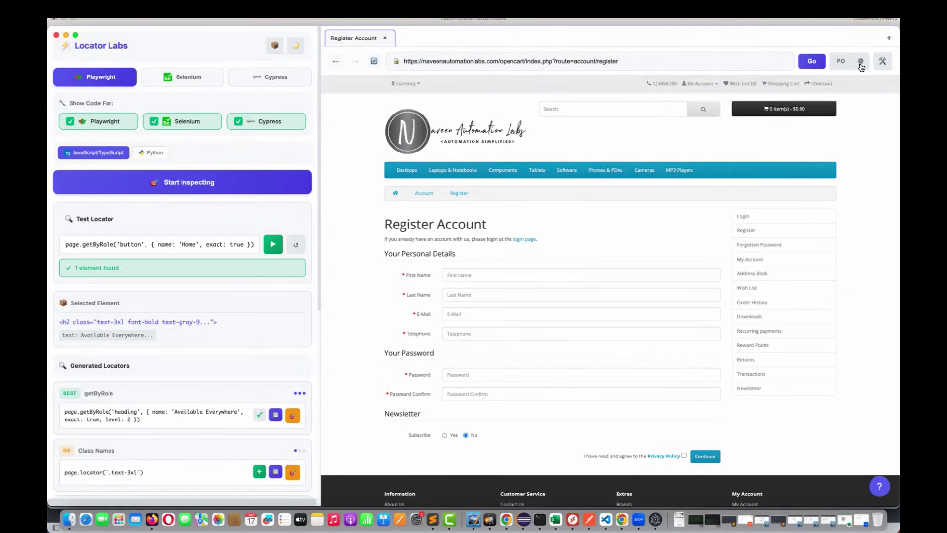
pyautogui.click(841, 64)
# Step: Open the PO Mode settings and review the Playwright locator preferences
pyautogui.click(860, 63)
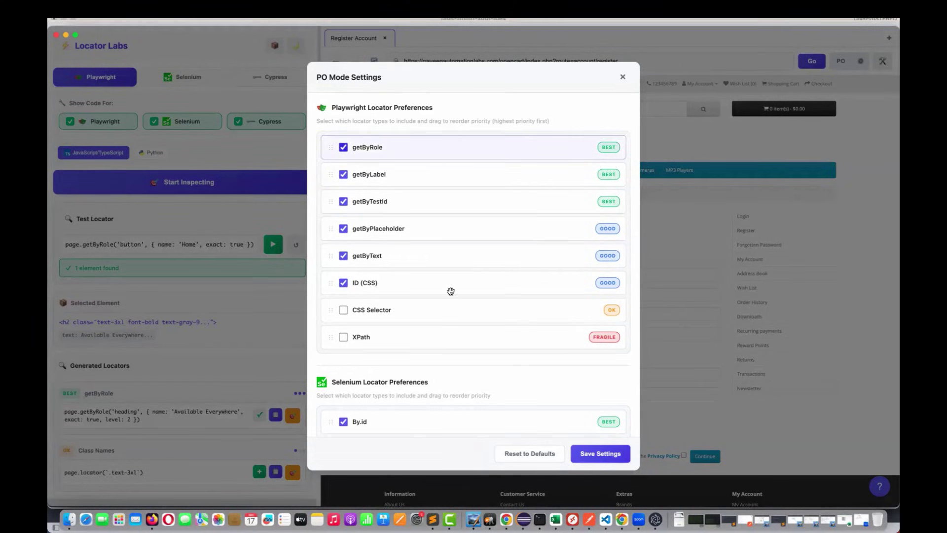
pyautogui.scroll(-6, 451, 293)
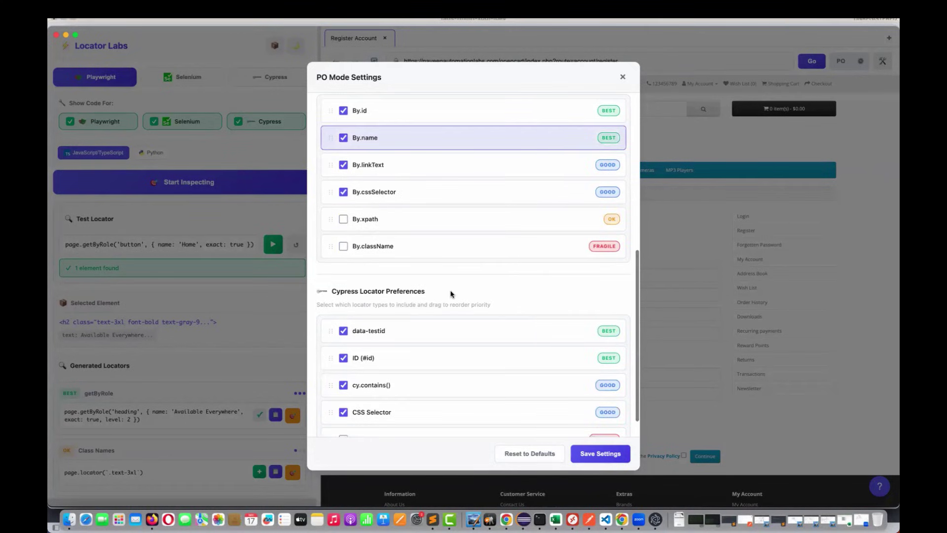
pyautogui.scroll(-1, 450, 293)
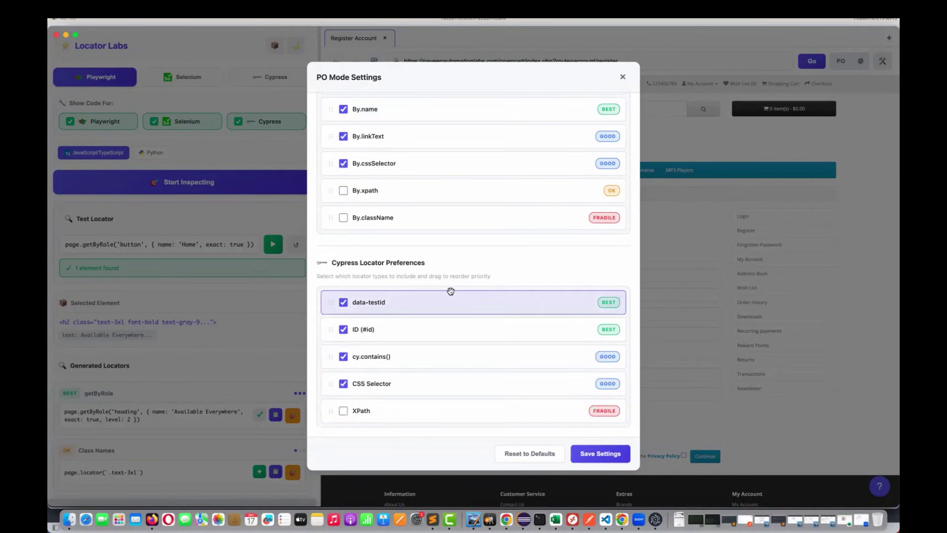
pyautogui.scroll(10, 450, 291)
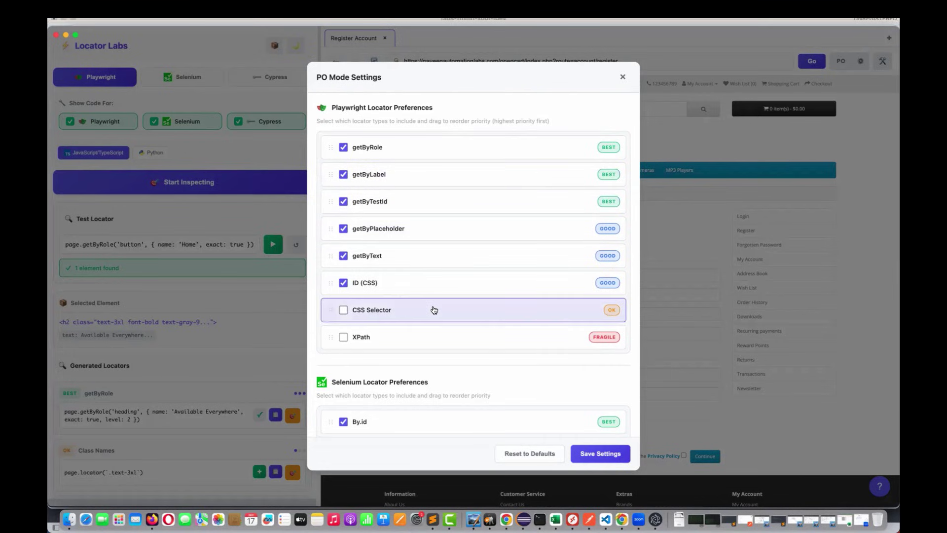
# Step: Uncheck getByText, getByPlaceholder, getByTestId, getByRole and getByLabel
pyautogui.click(343, 256)
pyautogui.click(344, 229)
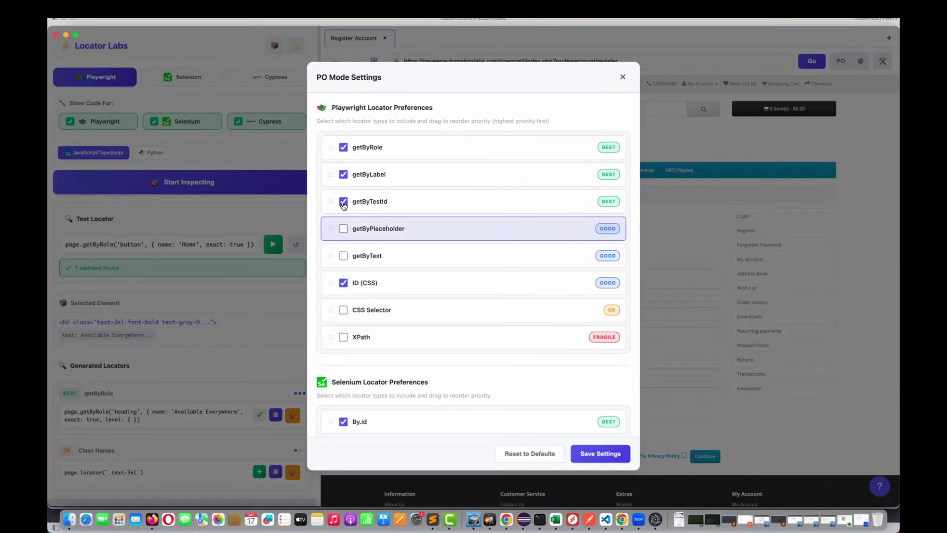
pyautogui.hotkey('shift', 'Tab')
pyautogui.press('space')
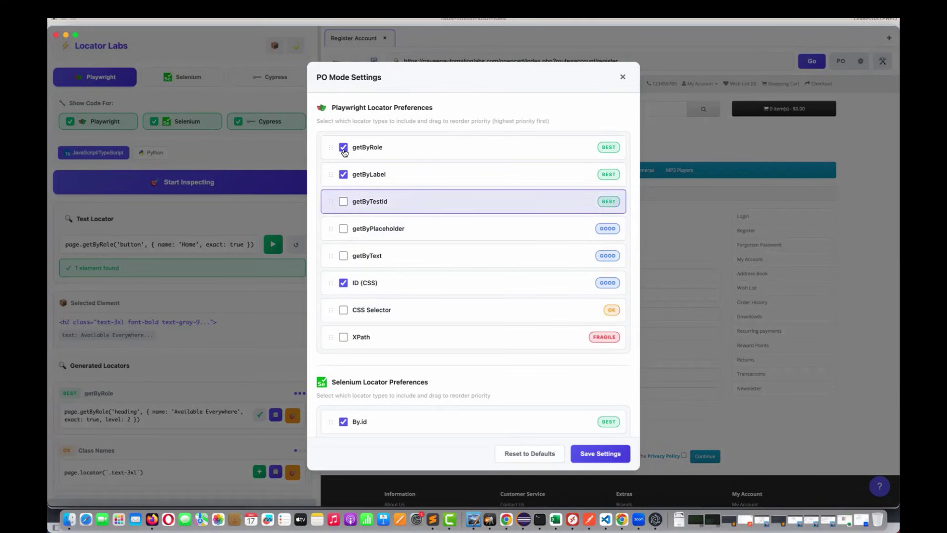
pyautogui.click(344, 174)
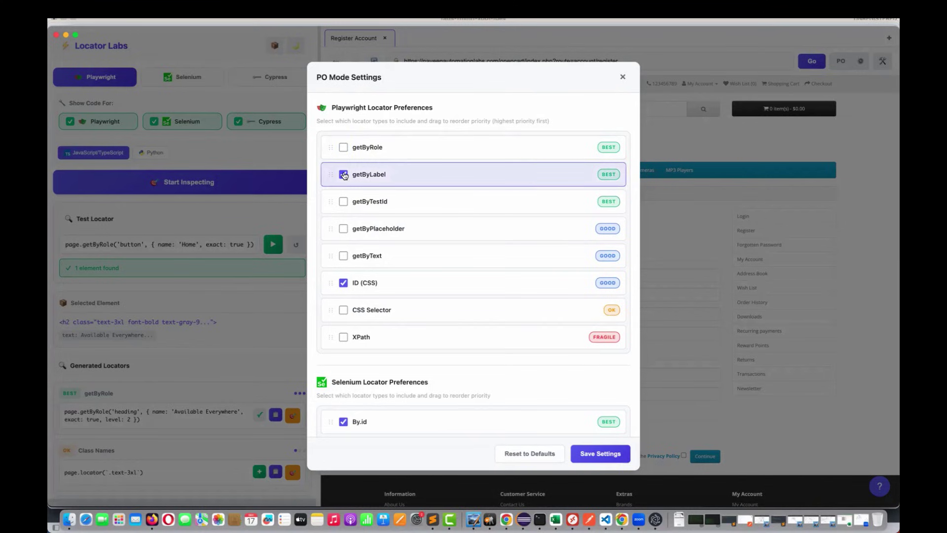
pyautogui.click(343, 175)
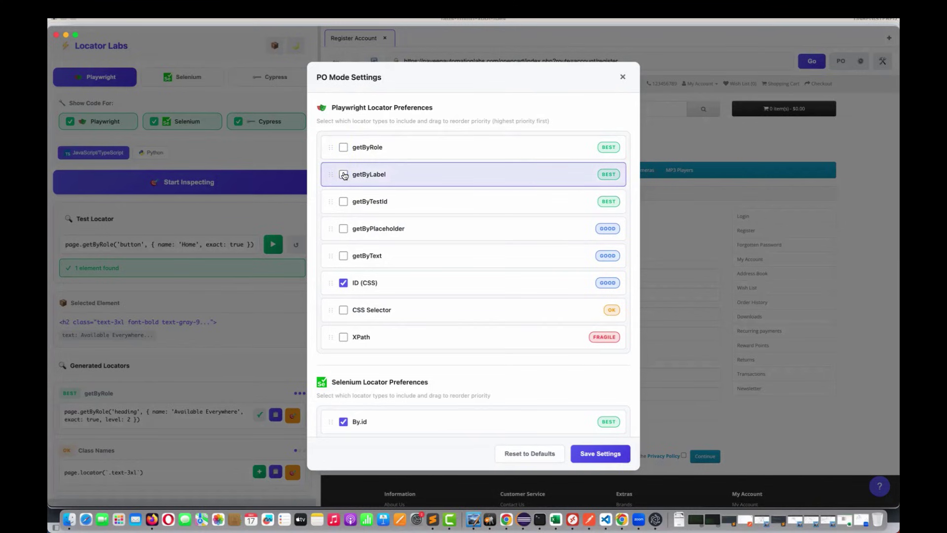
# Step: Check CSS Selector and XPath so only ID (CSS), CSS Selector and XPath remain
pyautogui.click(343, 310)
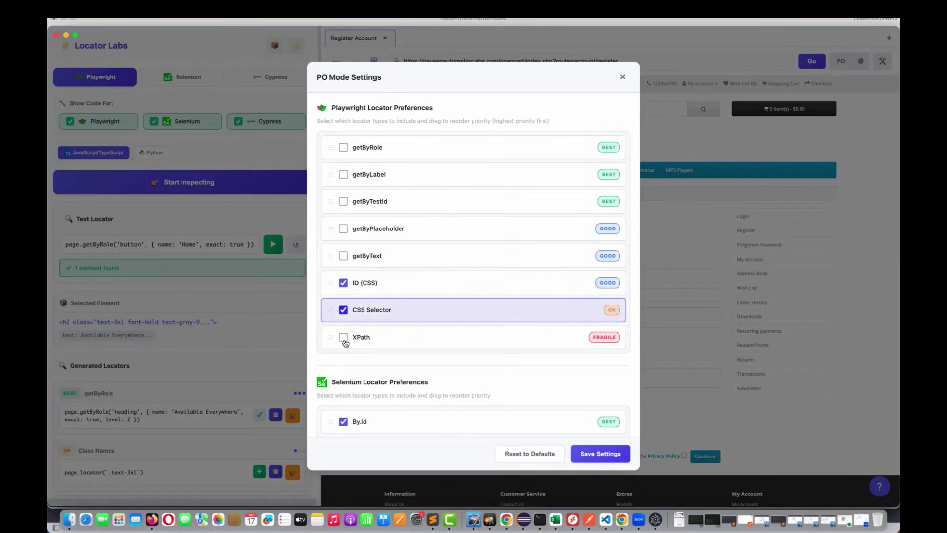
pyautogui.click(469, 337)
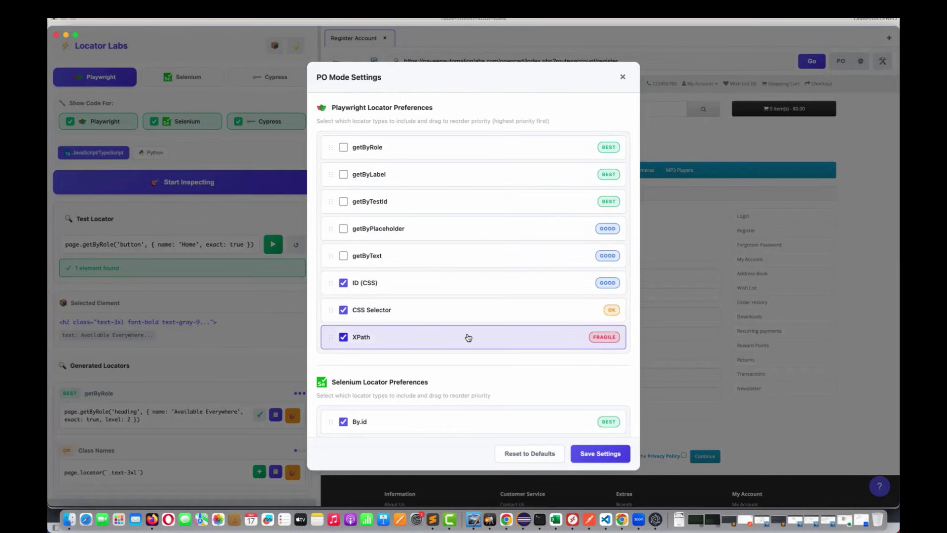
pyautogui.scroll(-3, 468, 337)
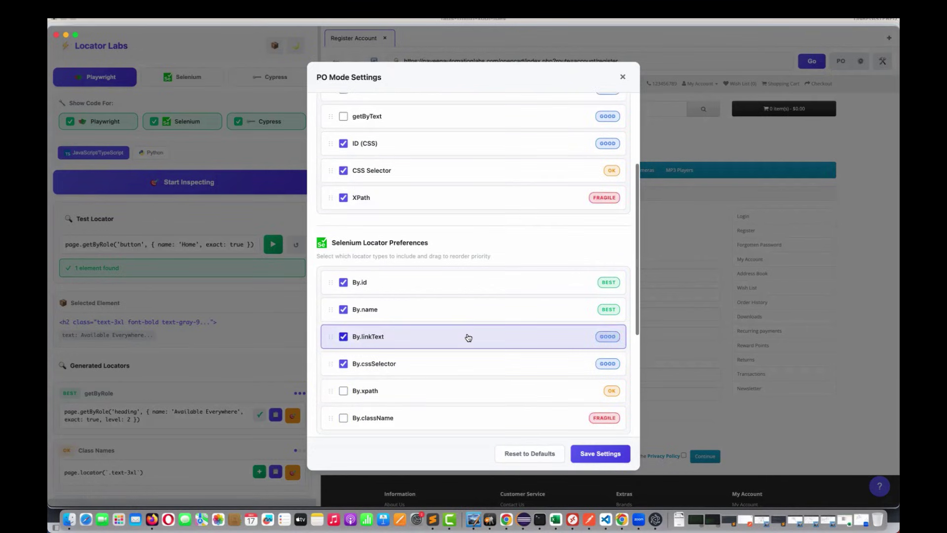
pyautogui.scroll(-1, 468, 338)
pyautogui.scroll(-4, 468, 334)
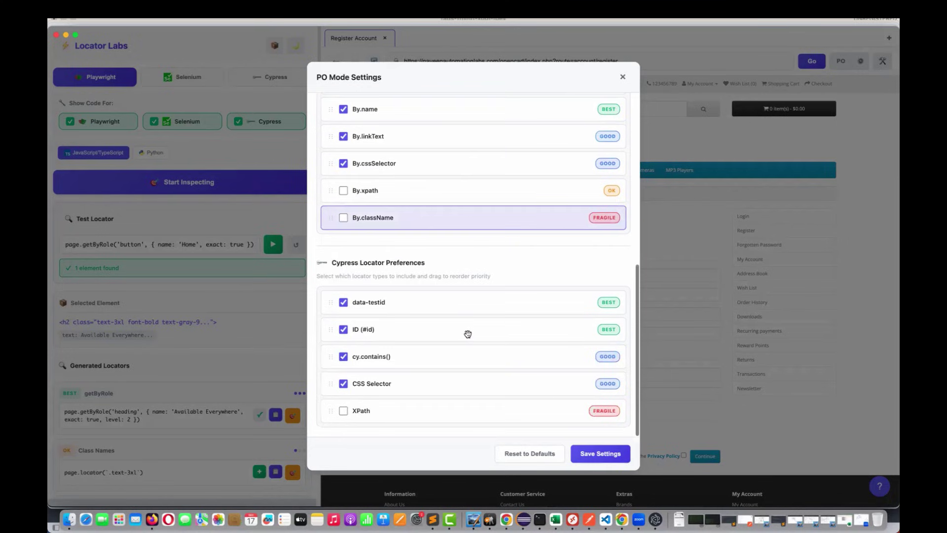
pyautogui.scroll(8, 468, 334)
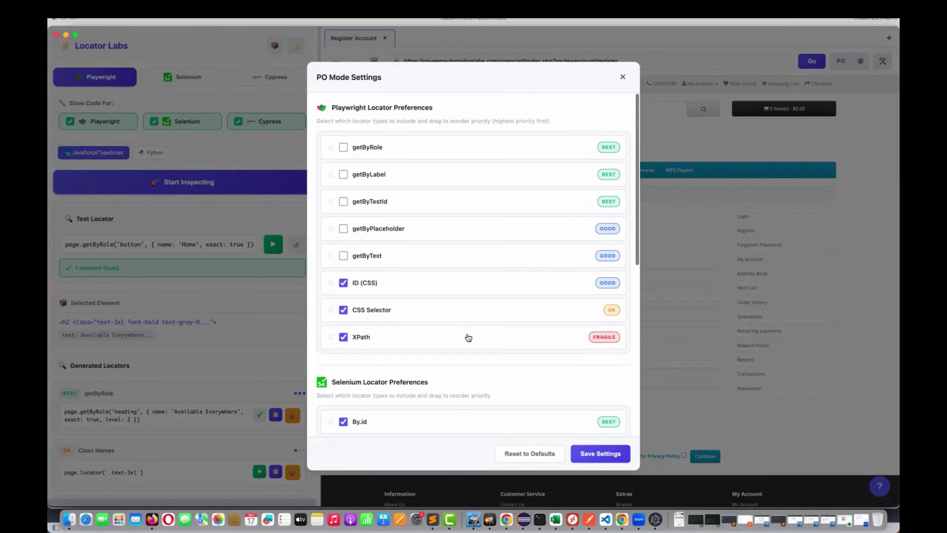
# Step: Move XPath higher and enable the getByText, getByTestId, getByLabel and getByRole locators
pyautogui.moveTo(468, 338); pyautogui.dragTo(361, 268)
pyautogui.click(343, 256)
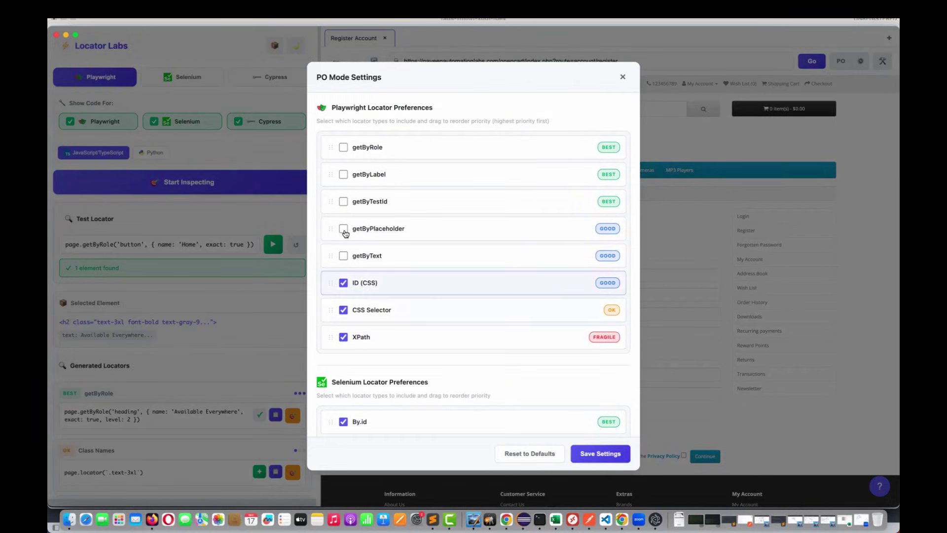
pyautogui.click(344, 201)
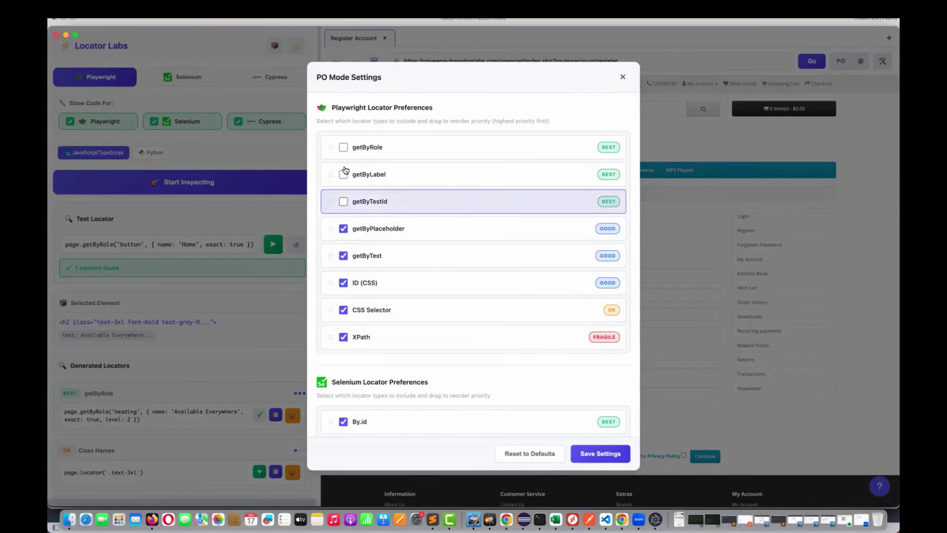
pyautogui.click(344, 175)
pyautogui.click(344, 147)
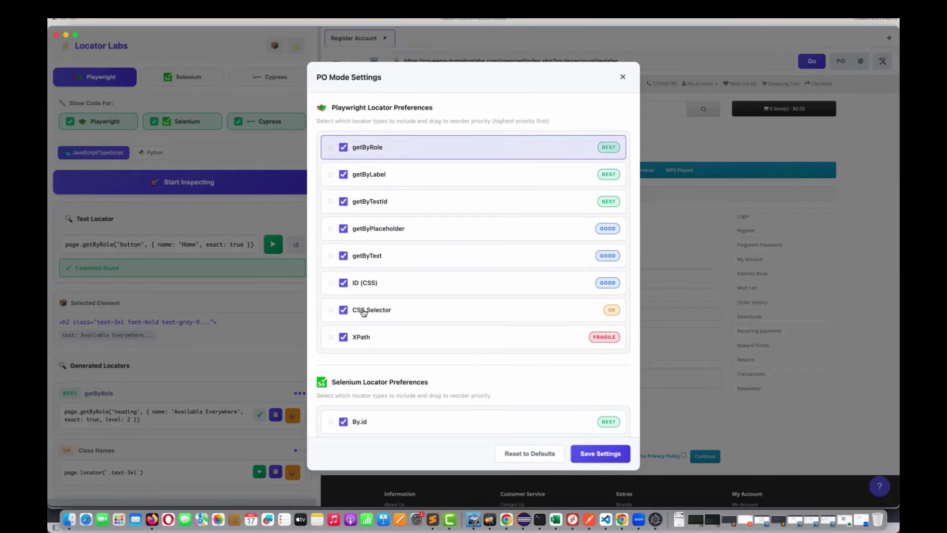
# Step: Reorder the priority so ID (CSS), getByRole, CSS Selector and getByPlaceholder lead
pyautogui.moveTo(334, 310); pyautogui.dragTo(334, 170)
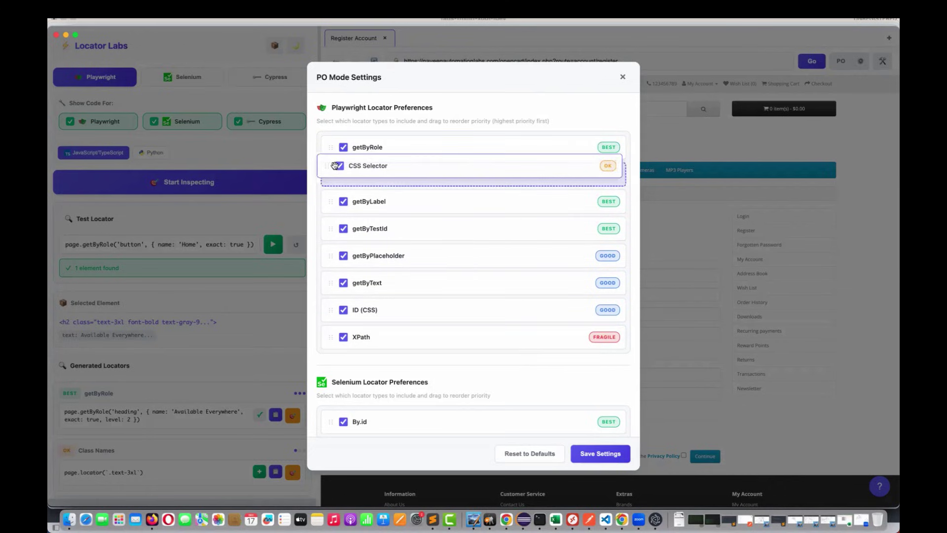
pyautogui.moveTo(329, 314); pyautogui.dragTo(335, 151)
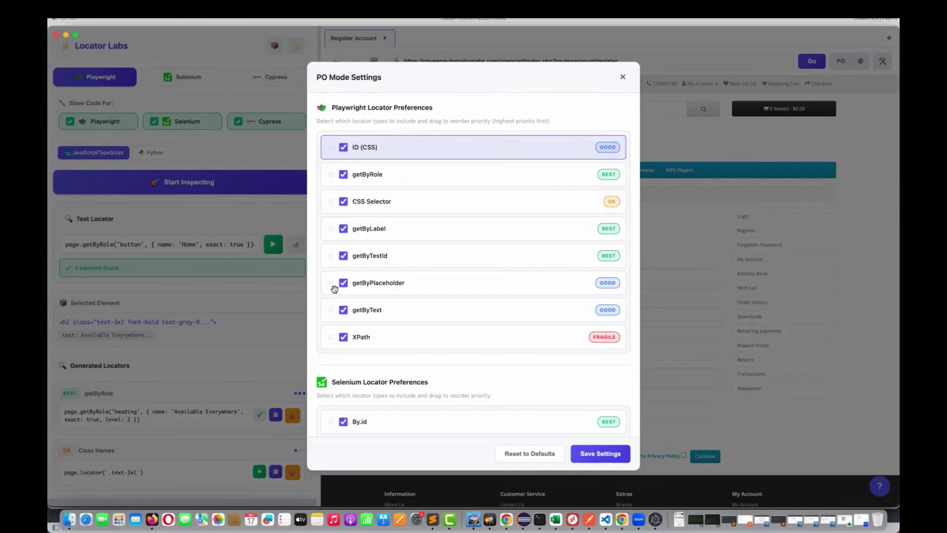
pyautogui.moveTo(334, 289); pyautogui.dragTo(373, 310)
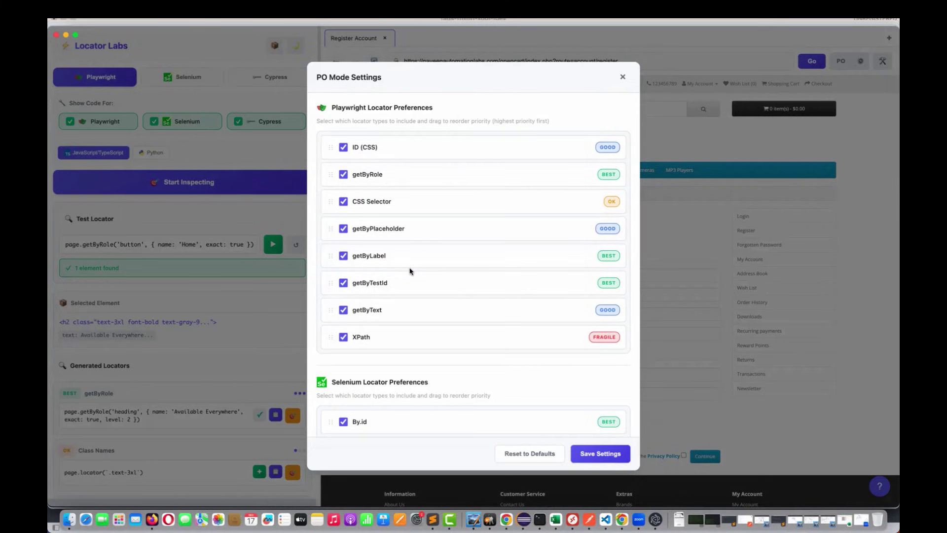
# Step: Save the PO Mode settings with CSS Selector and XPath unchecked
pyautogui.scroll(-1, 409, 271)
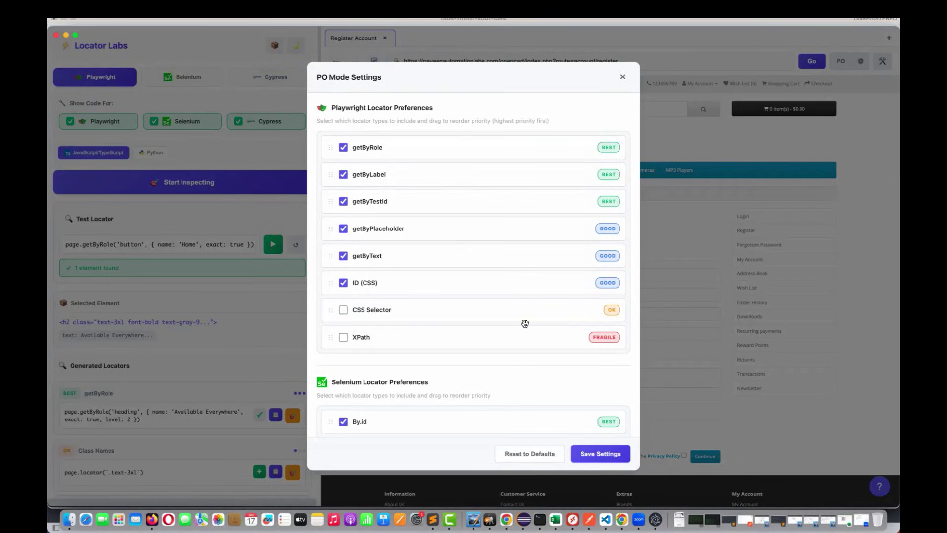
pyautogui.click(598, 458)
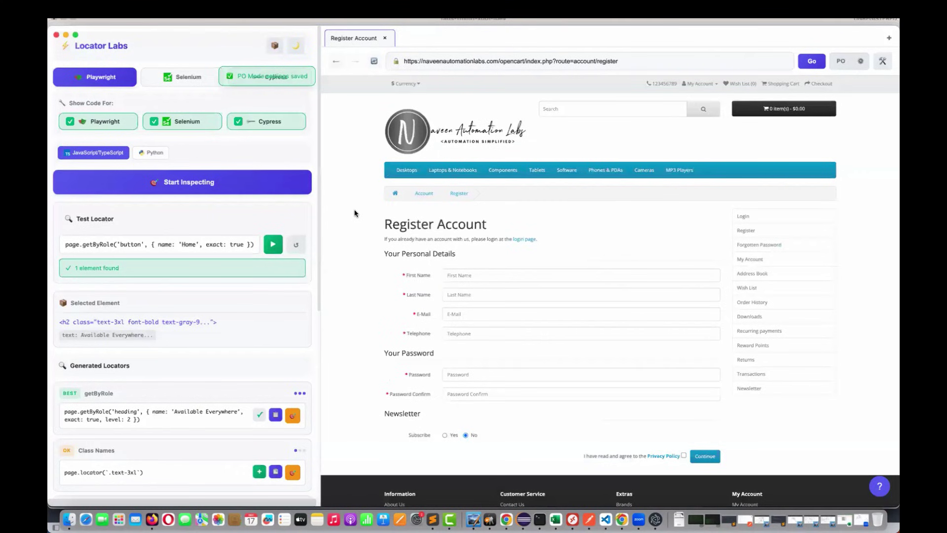
# Step: Turn on PO mode and collect the Register Account heading as the first element
pyautogui.click(841, 67)
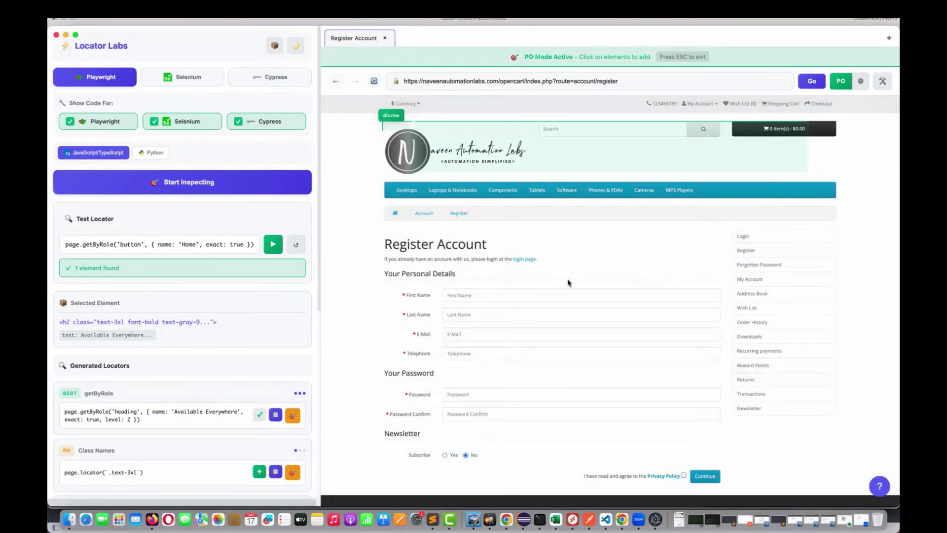
pyautogui.scroll(-3, 567, 279)
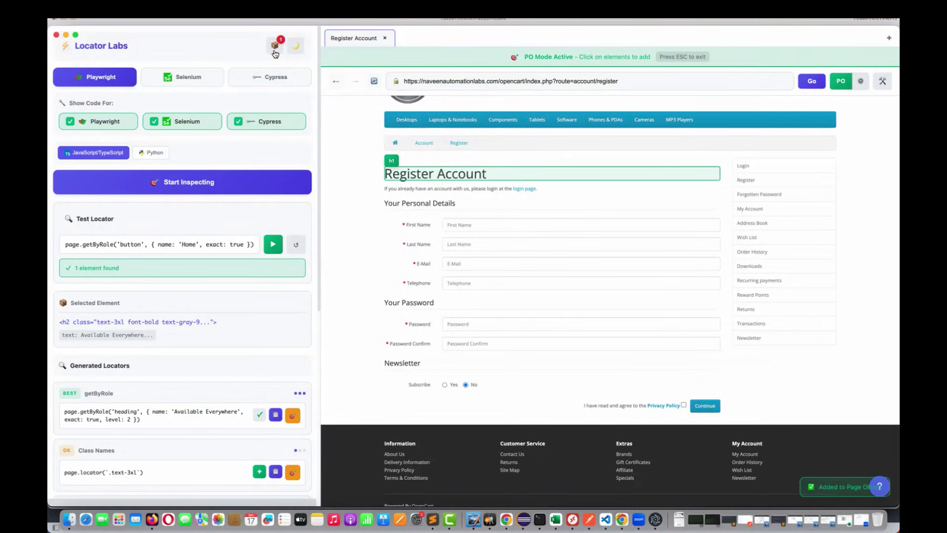
# Step: Add First Name, Last Name, E-Mail, Telephone, Password, Subscribe Yes, privacy checkbox and Continue button
pyautogui.click(477, 226)
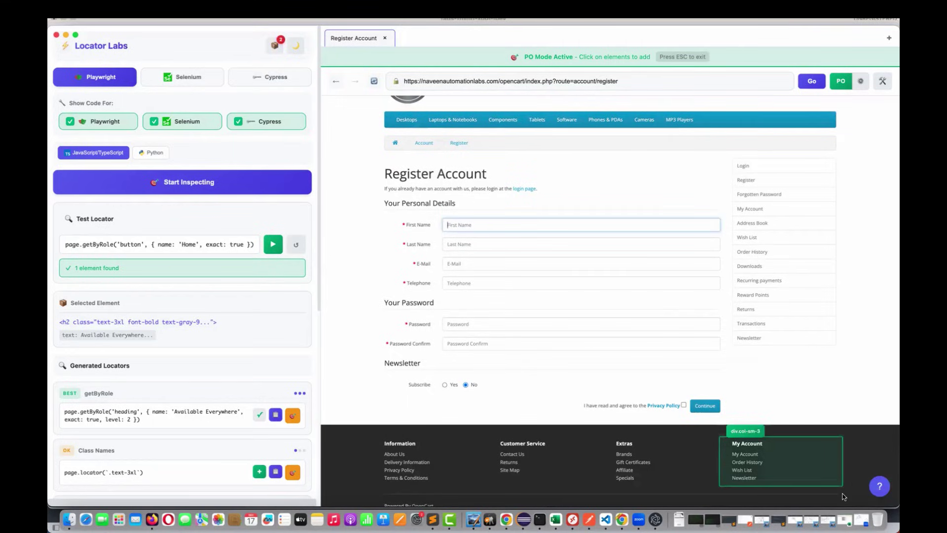
pyautogui.click(484, 243)
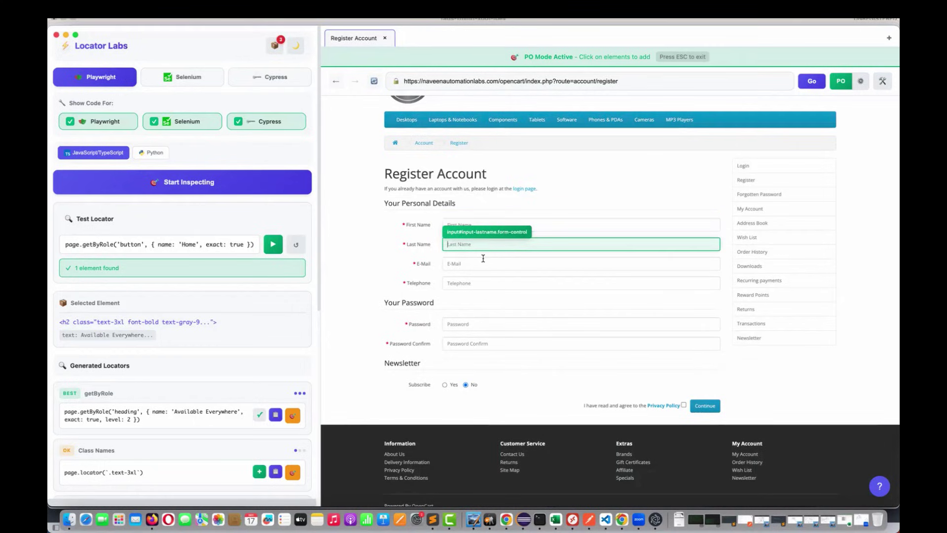
pyautogui.click(483, 263)
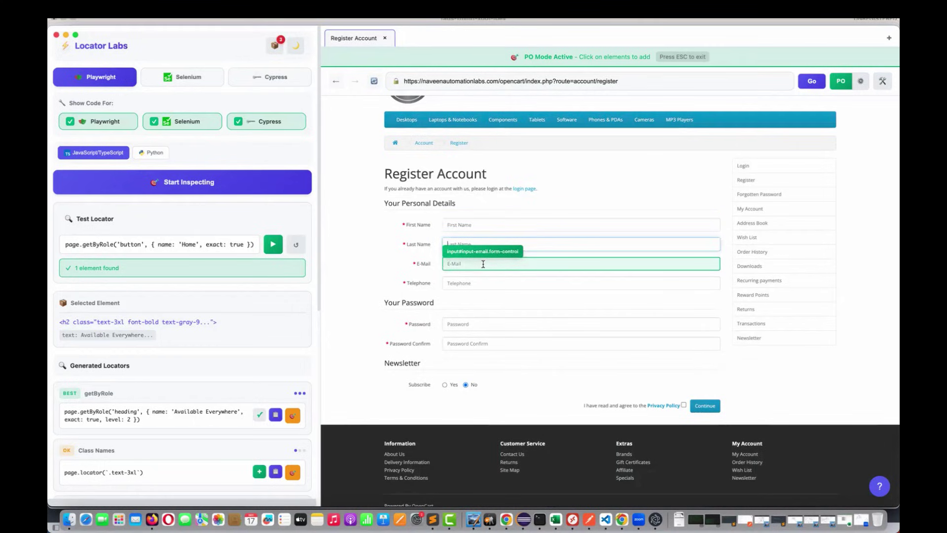
pyautogui.click(483, 314)
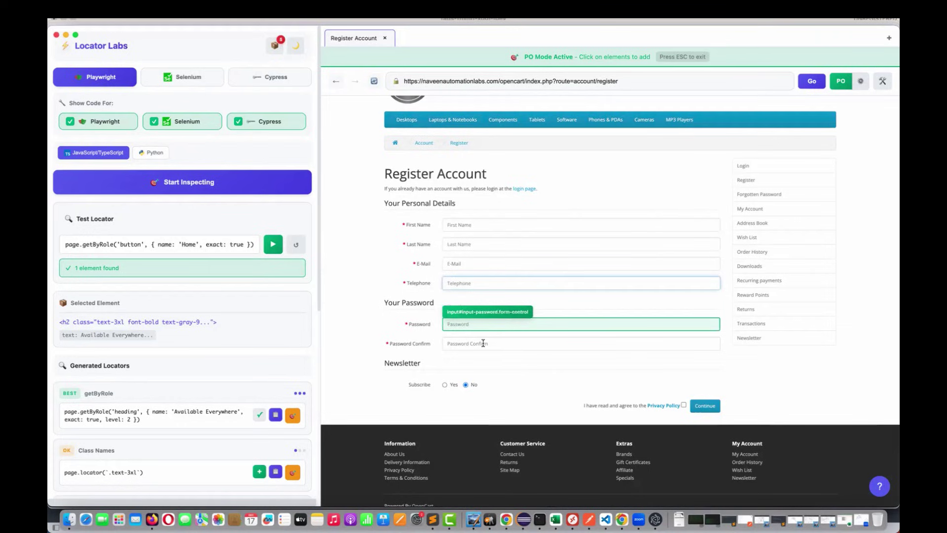
pyautogui.click(483, 343)
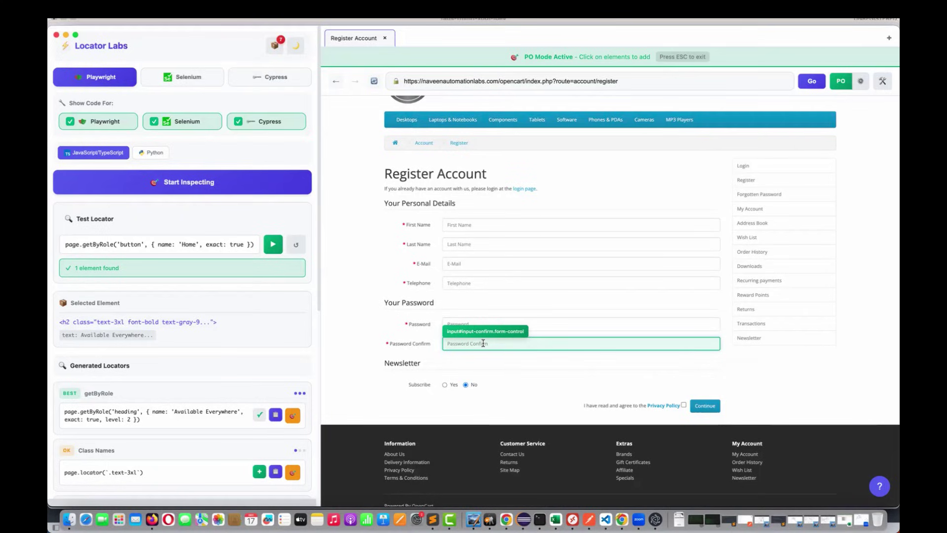
pyautogui.click(446, 385)
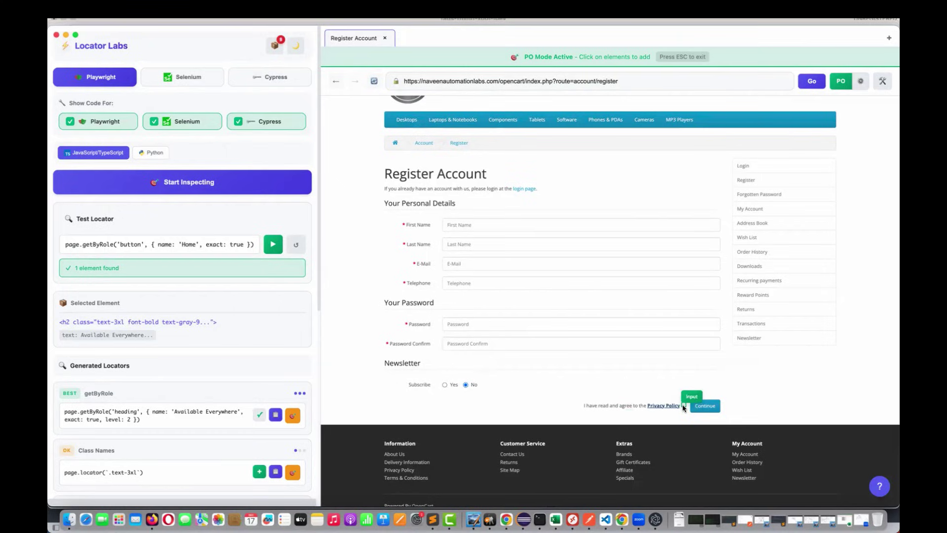
pyautogui.click(706, 409)
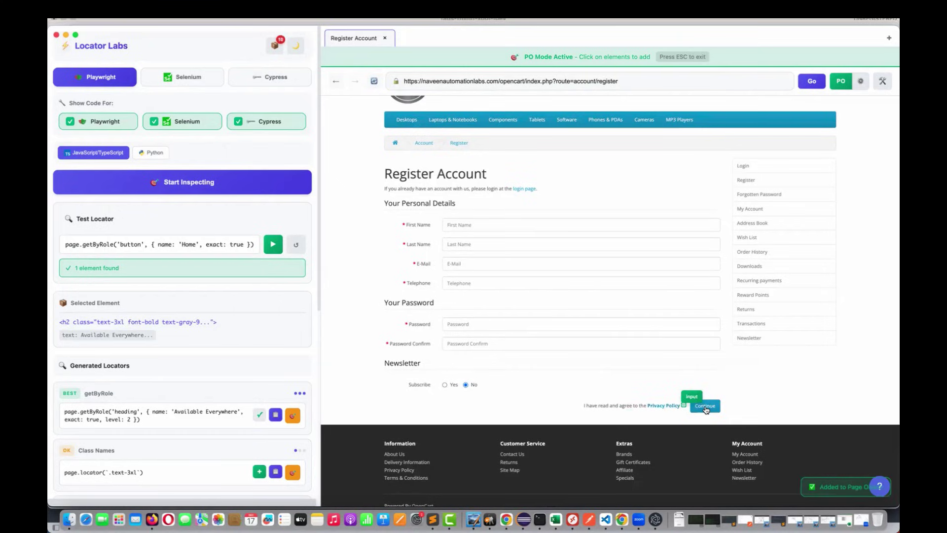
pyautogui.click(861, 205)
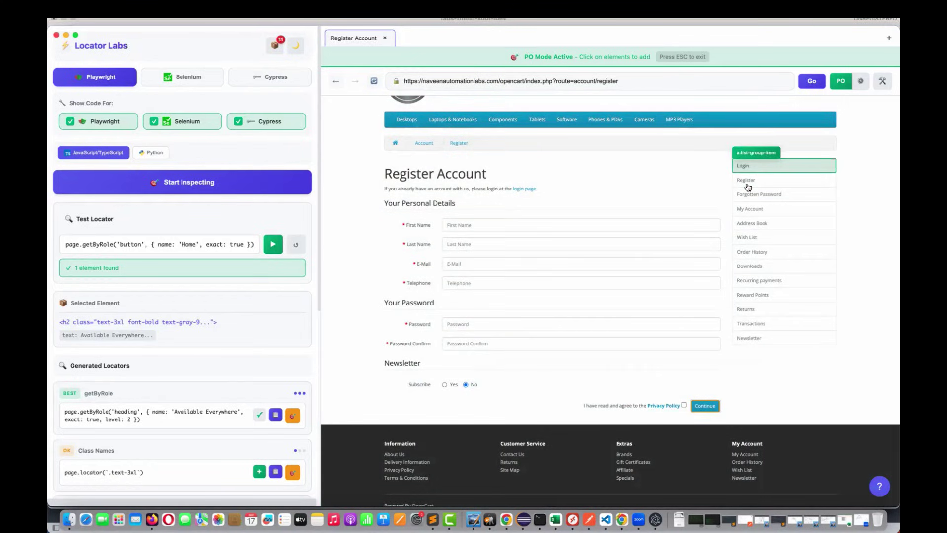
# Step: Collect the Login, Register and next account sidebar links, plus the store logo
pyautogui.click(749, 187)
pyautogui.click(749, 198)
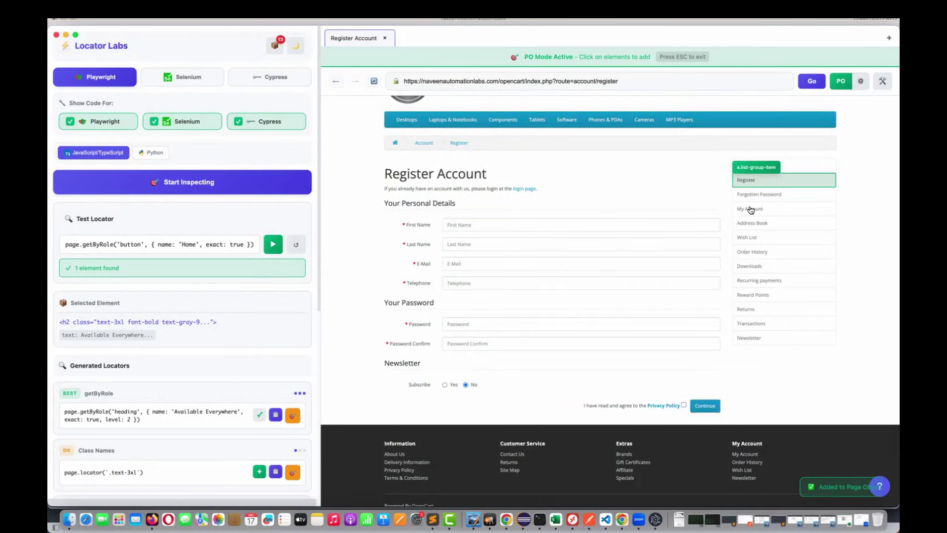
pyautogui.click(751, 210)
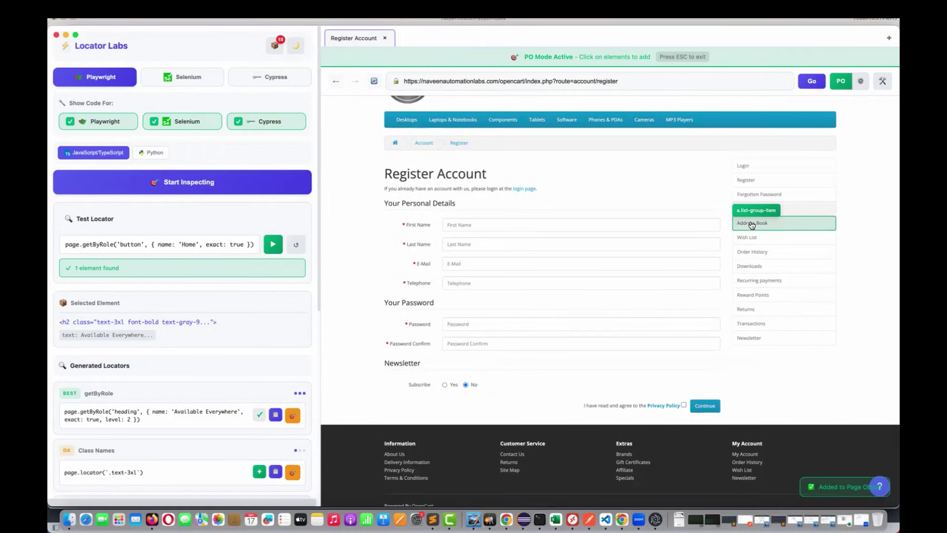
pyautogui.scroll(3, 493, 180)
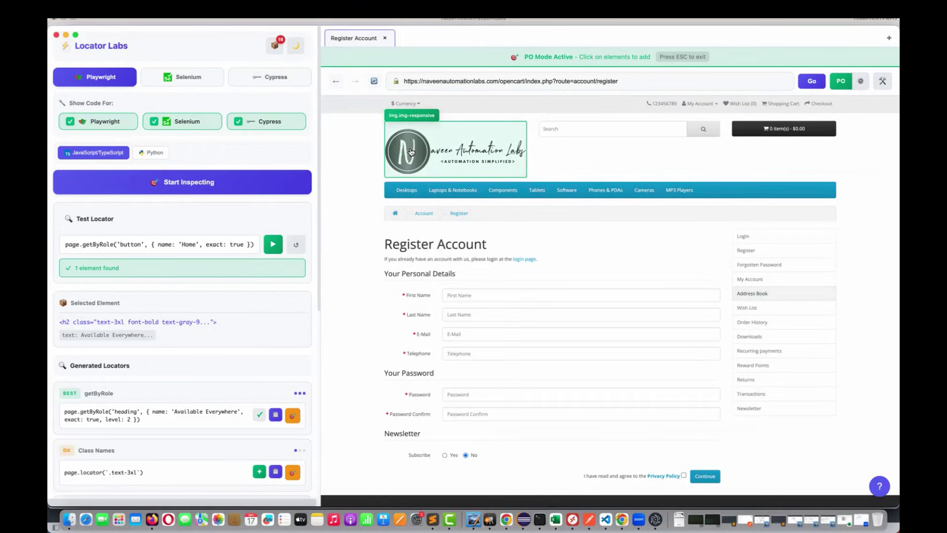
pyautogui.click(411, 151)
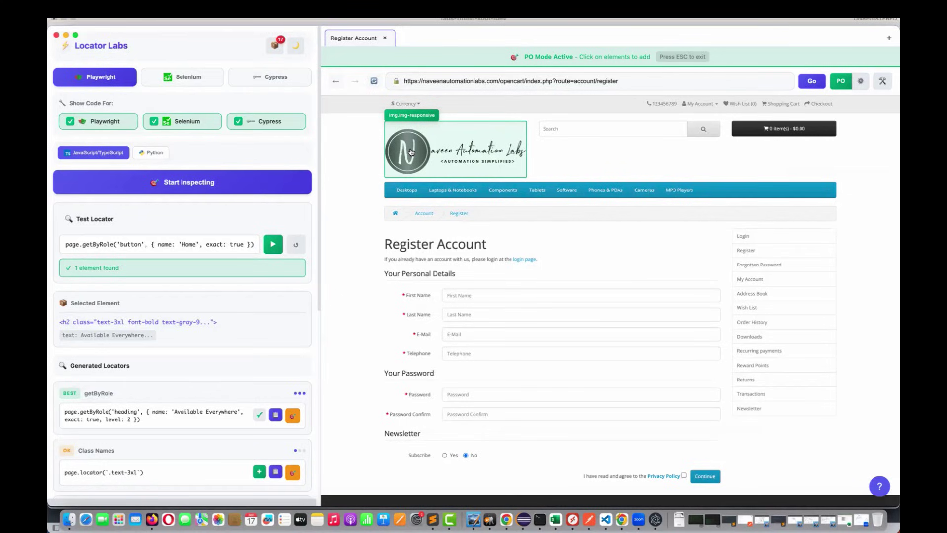
# Step: Exit PO mode and view all 17 collected elements in Generate Page Object
pyautogui.press('Escape')
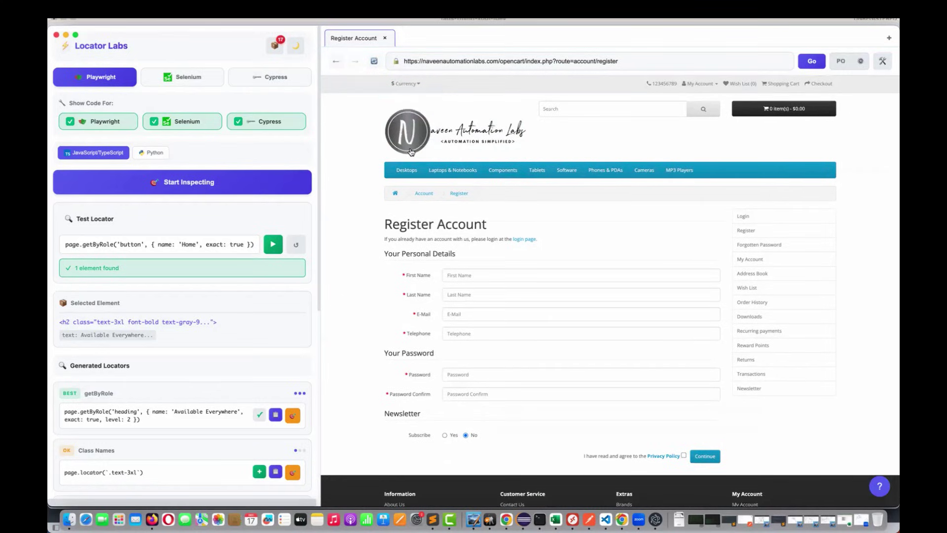
pyautogui.click(275, 51)
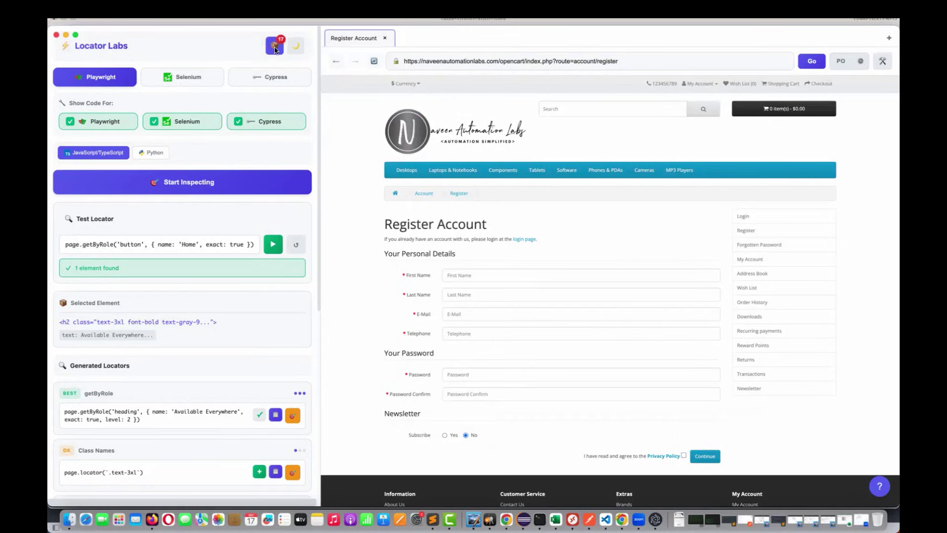